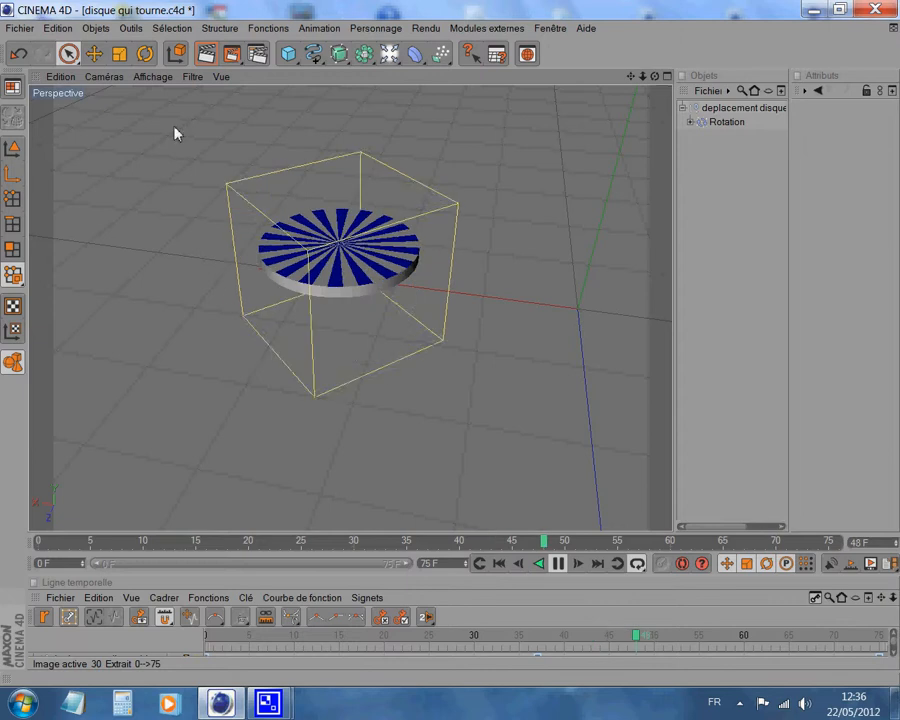
pyautogui.click(95, 29)
pyautogui.moveTo(118, 192)
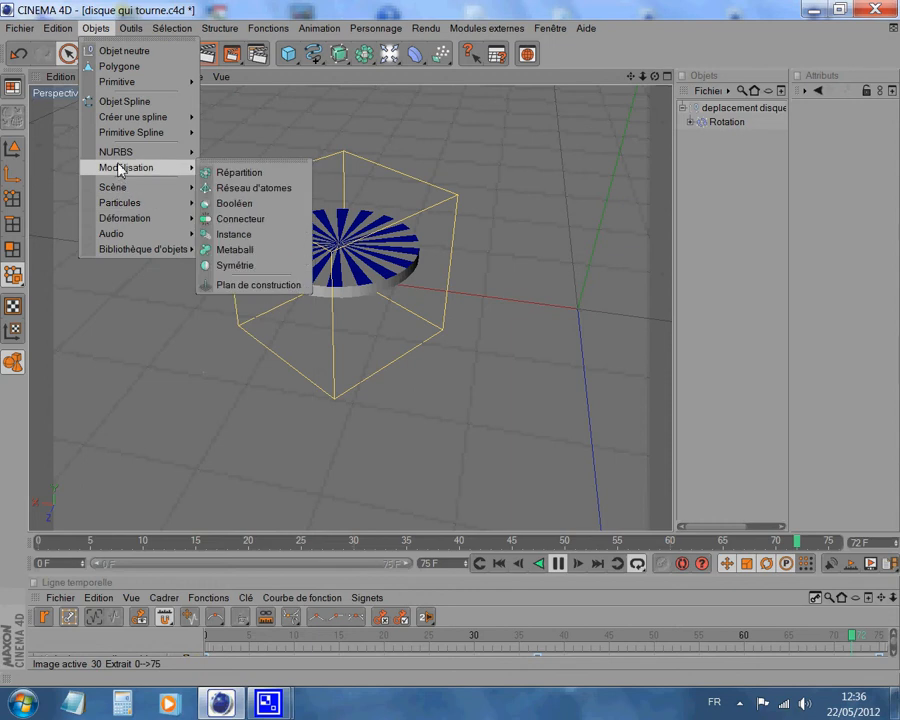
pyautogui.moveTo(122, 226)
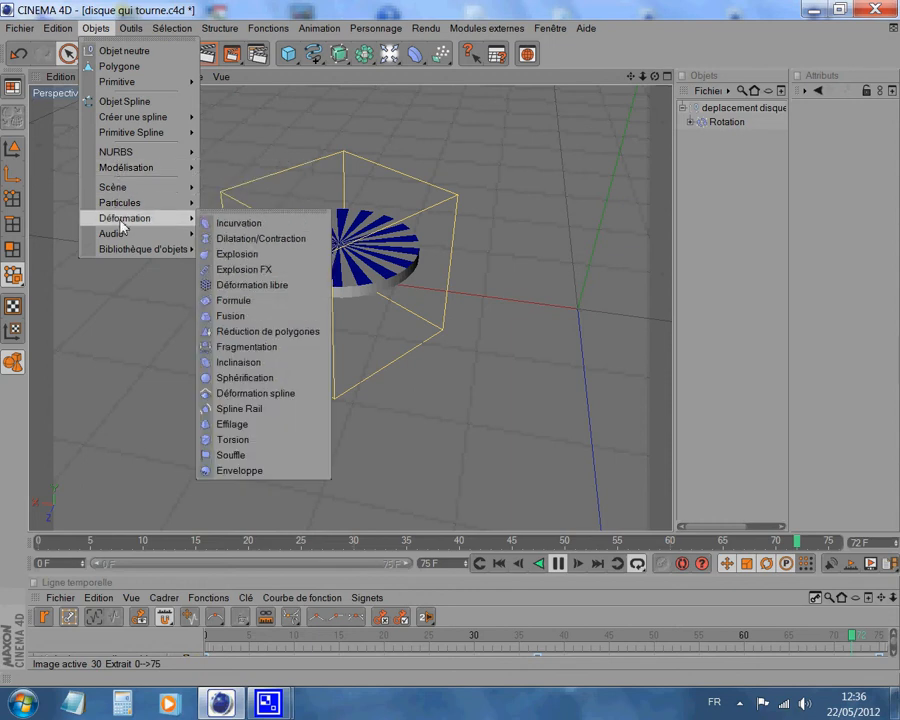
pyautogui.moveTo(96, 207)
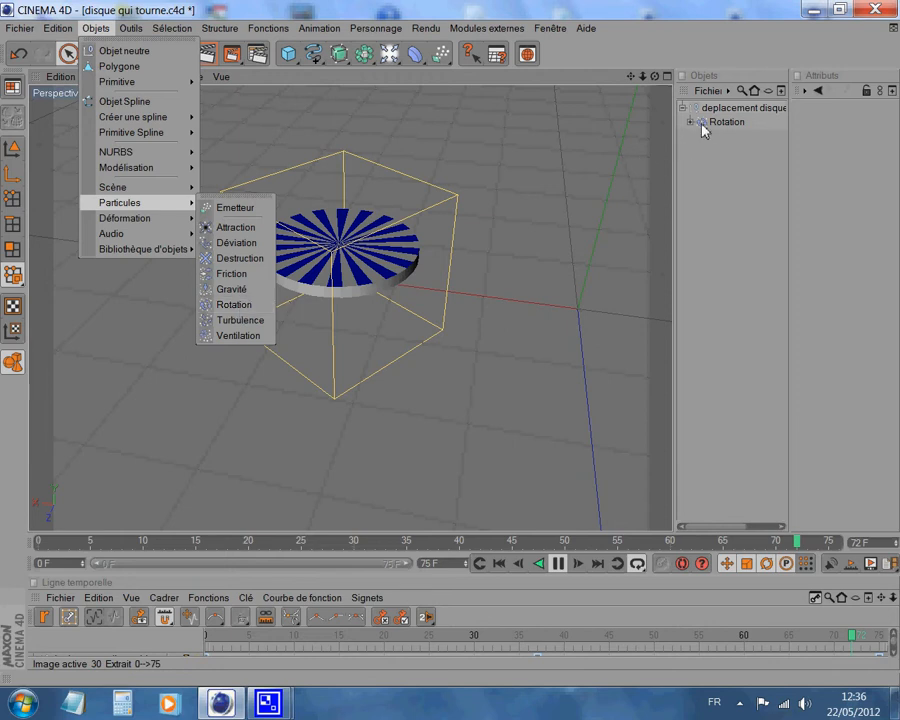
pyautogui.click(710, 254)
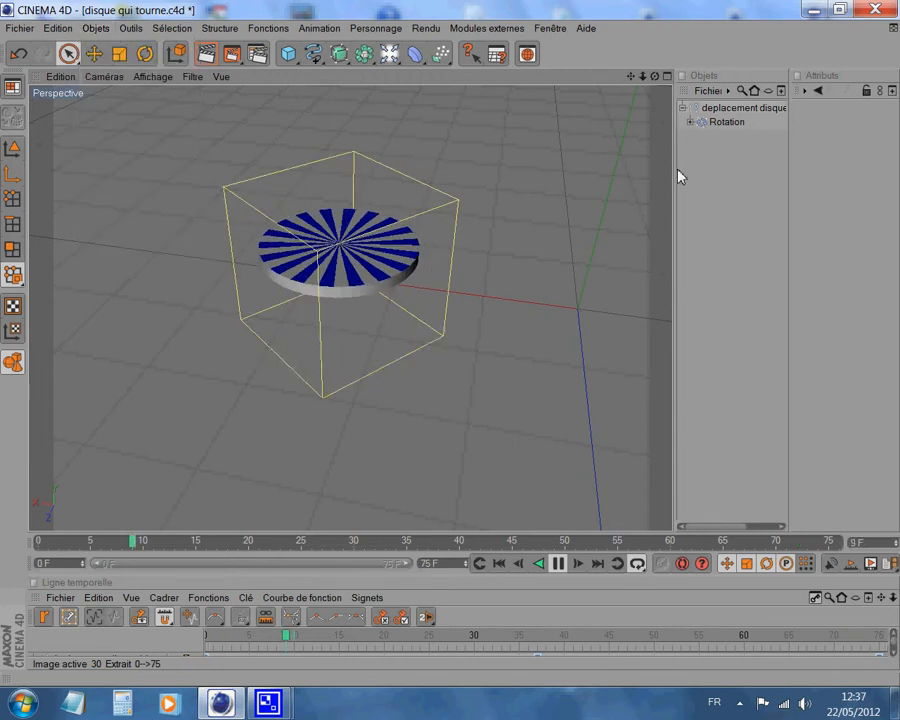
# Delete the Cylindre 2 object from inside the Rotation object in the hierarchy
pyautogui.moveTo(678, 170); pyautogui.dragTo(620, 170)
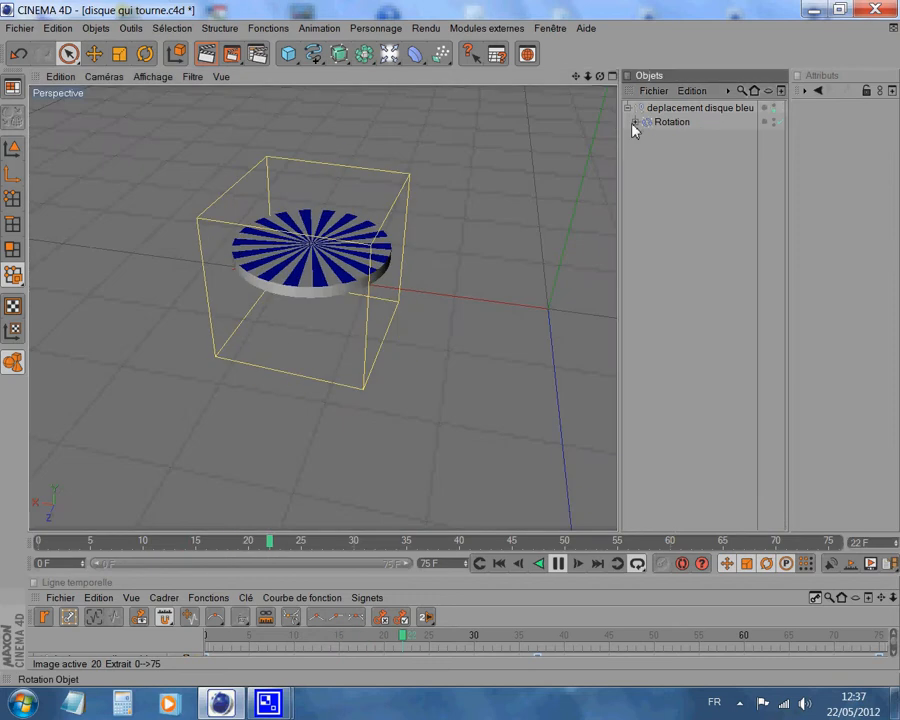
pyautogui.click(634, 122)
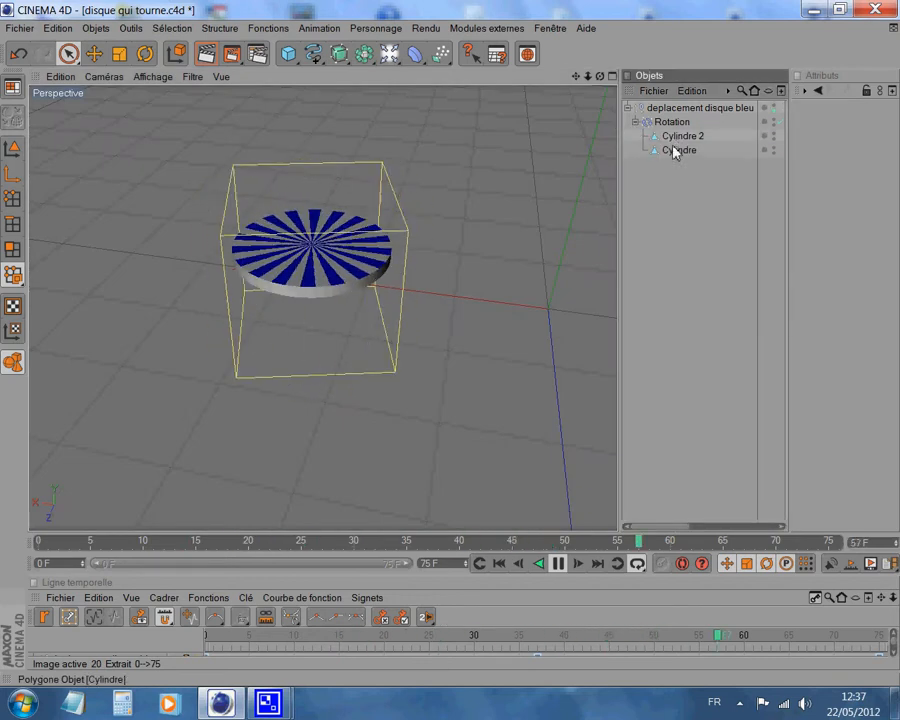
pyautogui.click(678, 141)
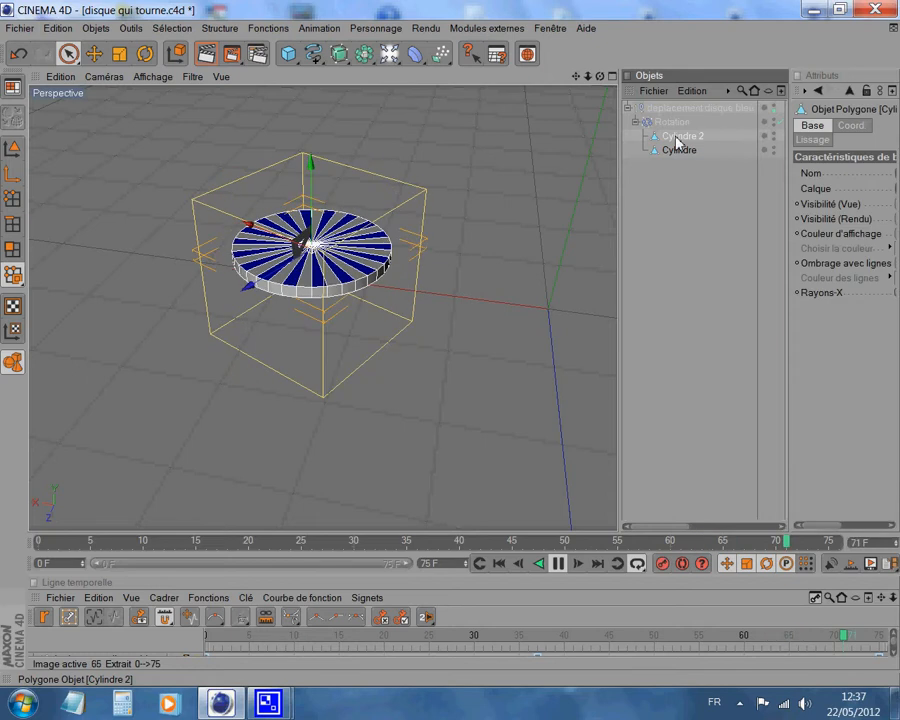
pyautogui.press('Delete')
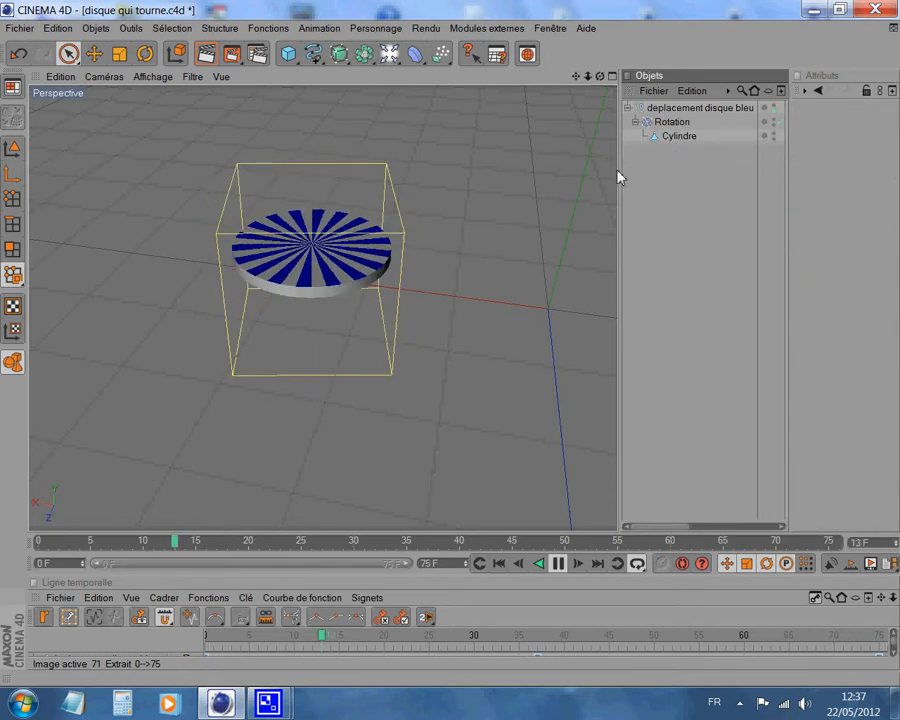
# Move the deplacement disque bleu object about 124 along its Z axis, and stop the playback back at frame 0
pyautogui.click(665, 123)
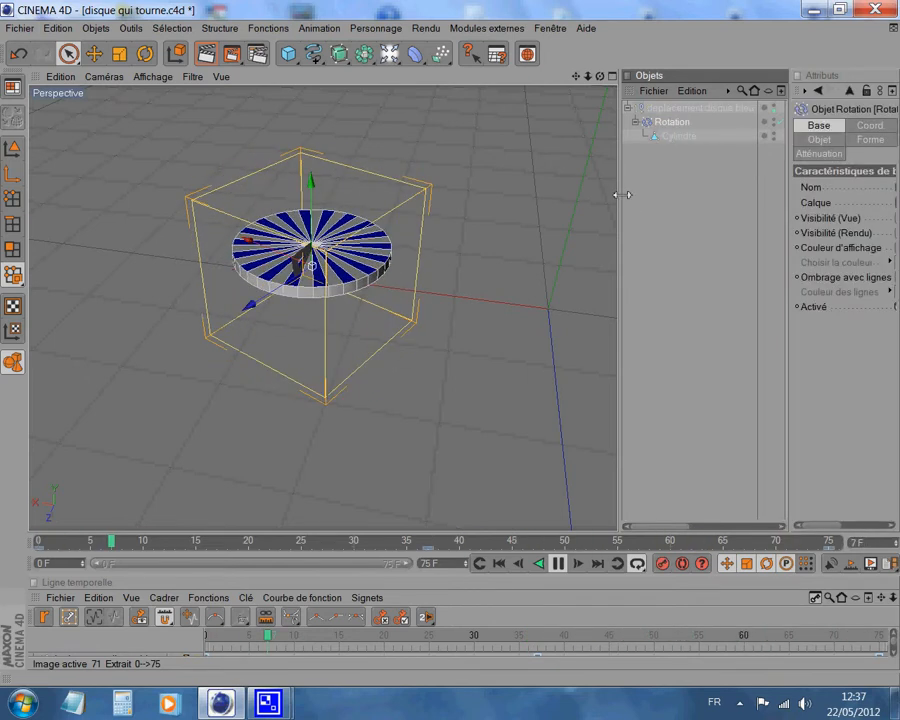
pyautogui.moveTo(620, 195); pyautogui.dragTo(508, 197)
pyautogui.click(647, 91)
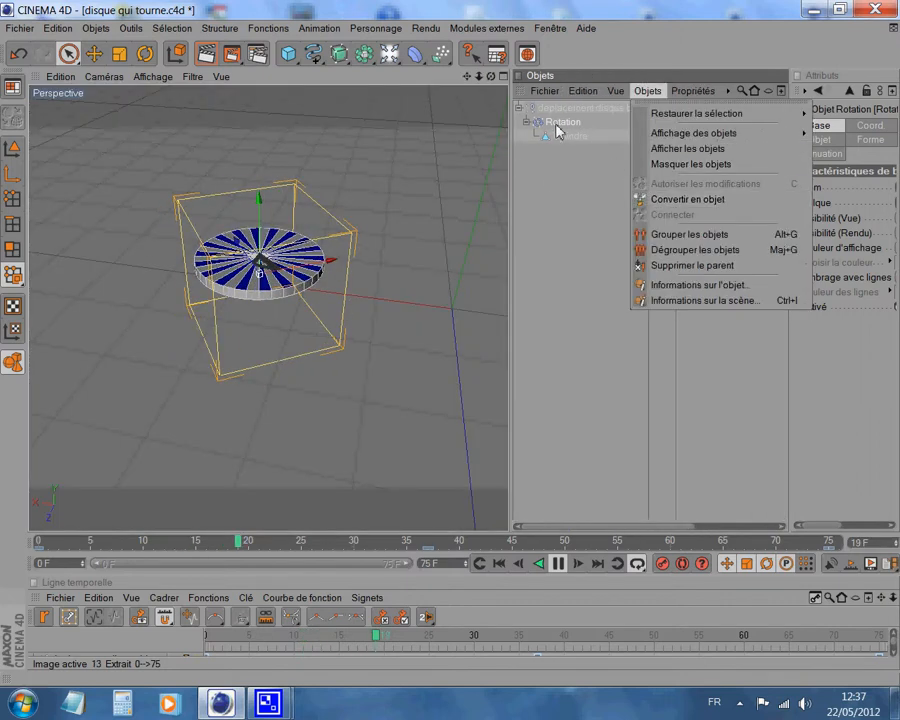
pyautogui.click(565, 234)
pyautogui.click(568, 110)
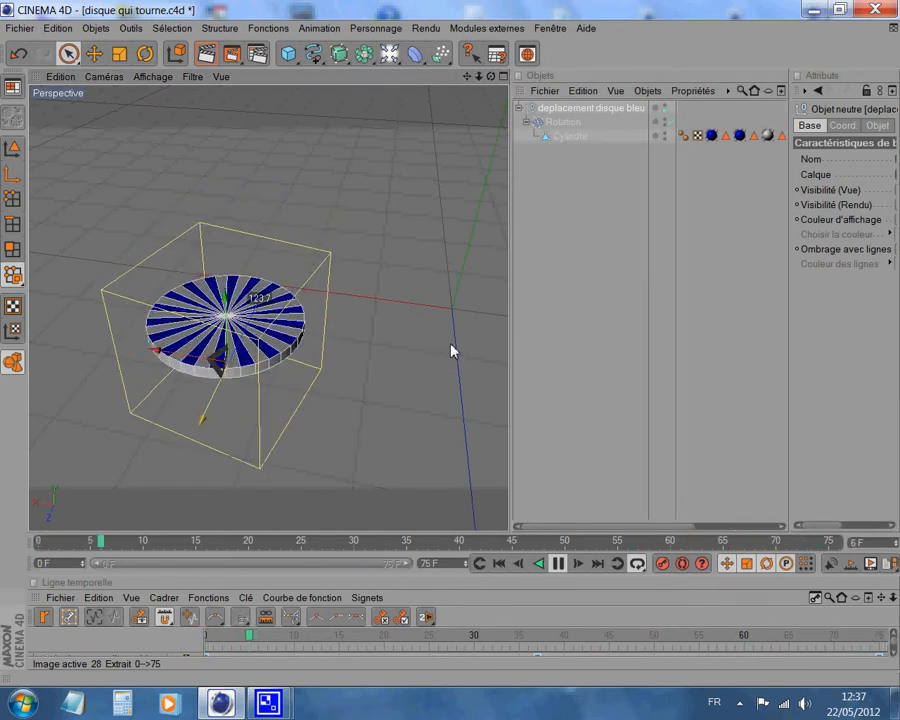
pyautogui.click(558, 563)
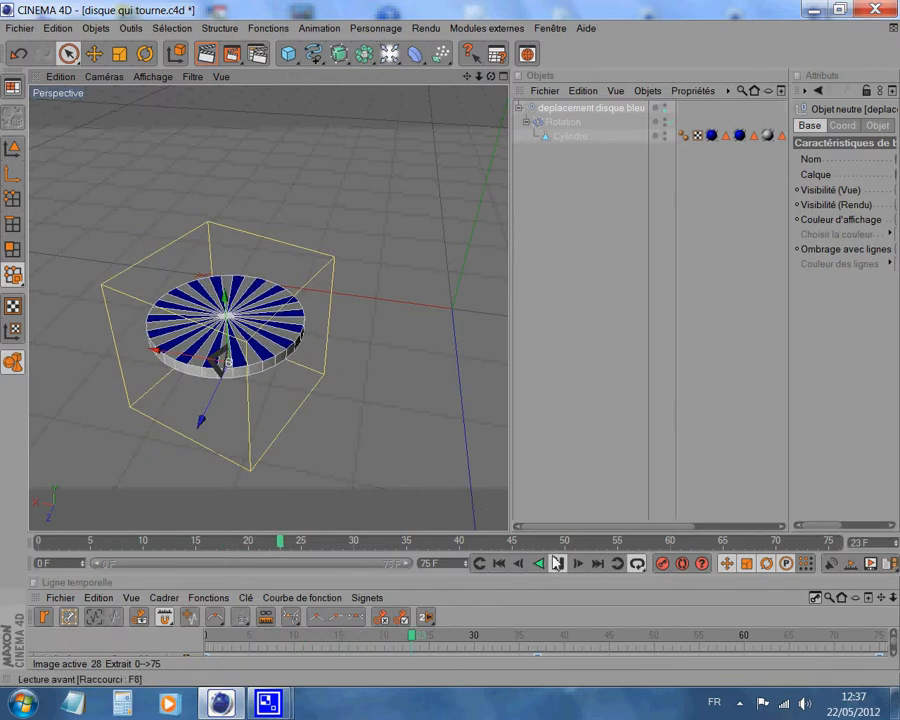
pyautogui.click(497, 564)
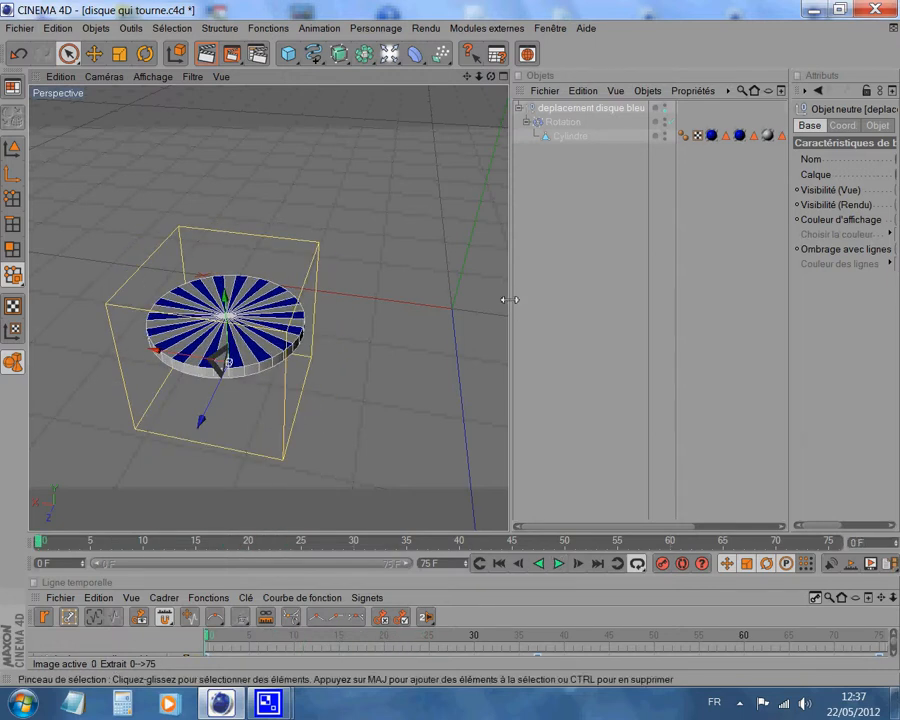
# Add a first Articulation joint at the world origin
pyautogui.moveTo(512, 301); pyautogui.dragTo(712, 314)
pyautogui.moveTo(669, 77); pyautogui.dragTo(489, 349)
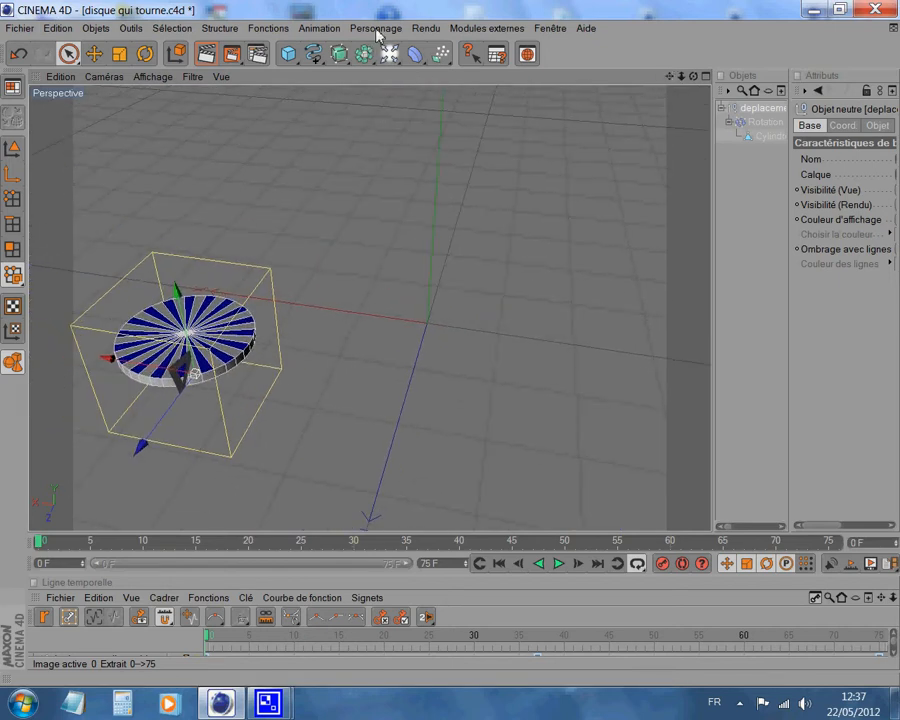
pyautogui.click(376, 29)
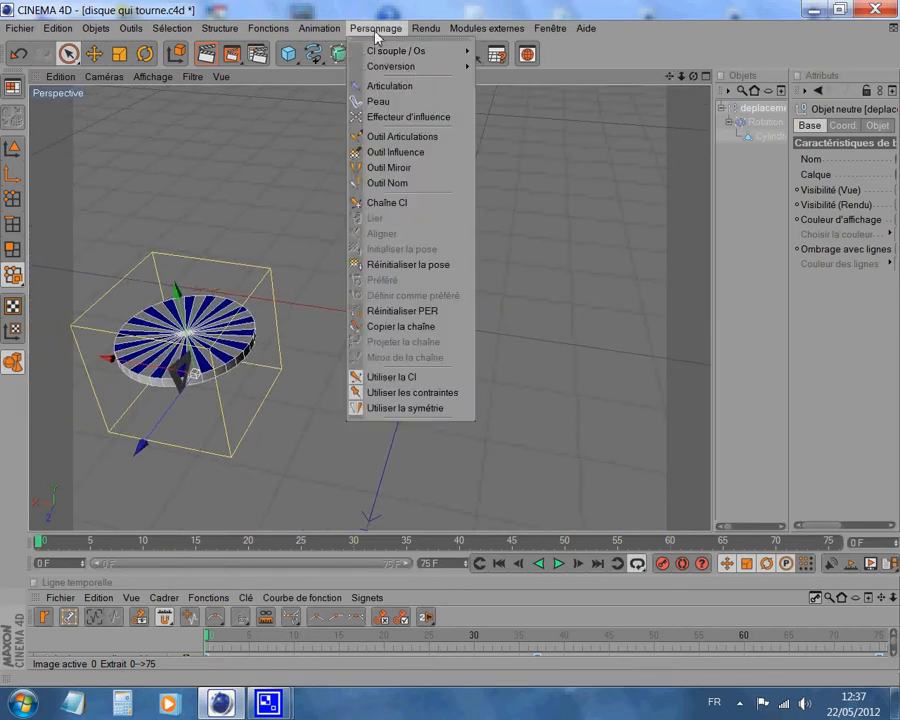
pyautogui.click(366, 89)
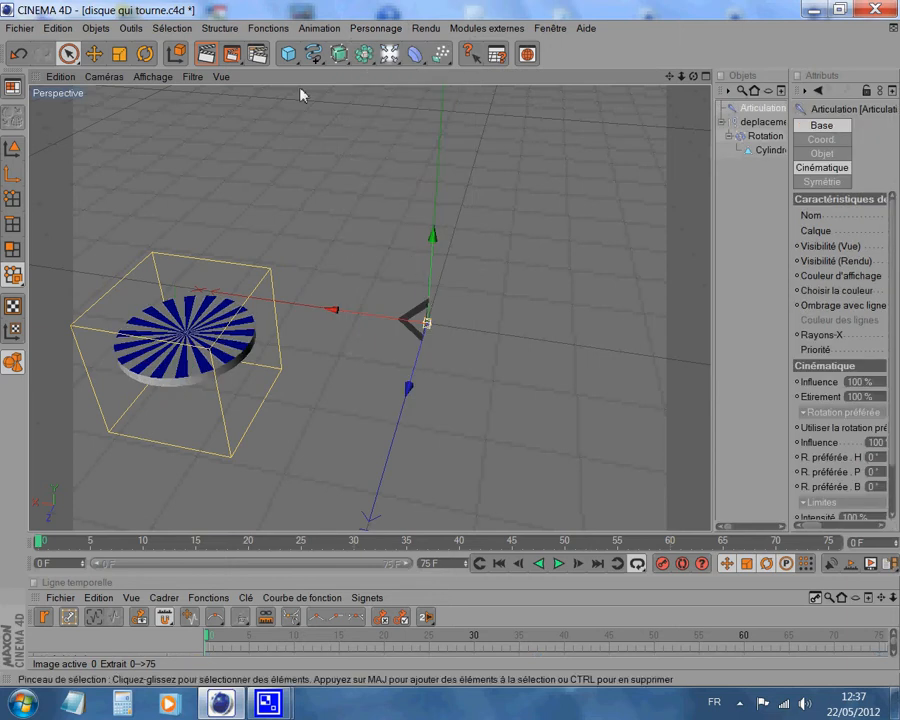
# Add a second Articulation joint and move it along the negative X axis, away from the joint at the origin
pyautogui.click(385, 29)
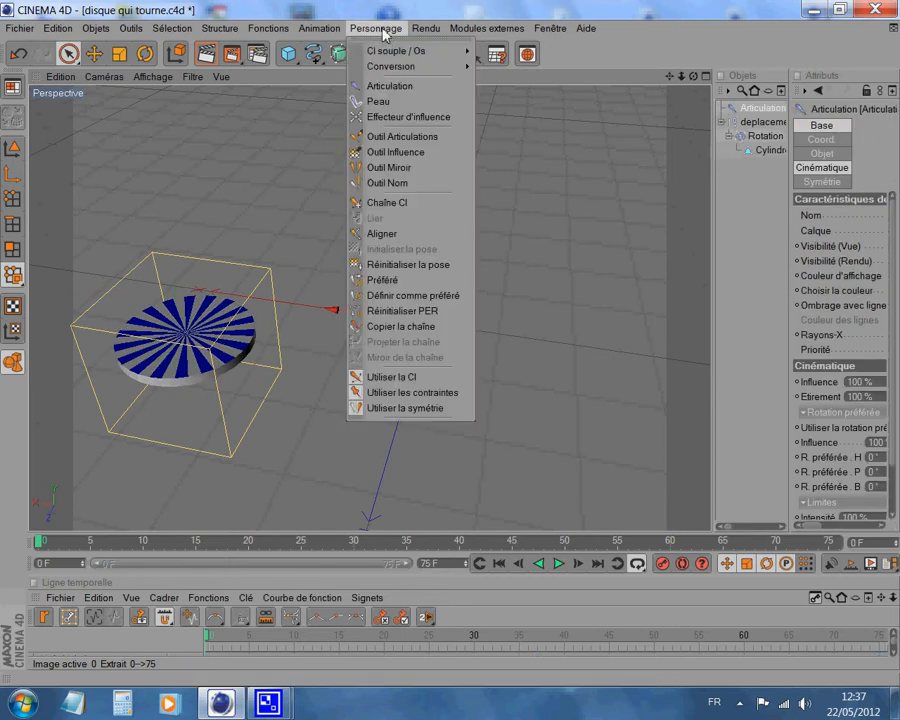
pyautogui.click(372, 86)
pyautogui.moveTo(334, 310); pyautogui.dragTo(450, 323)
pyautogui.scroll(-2, 397, 138)
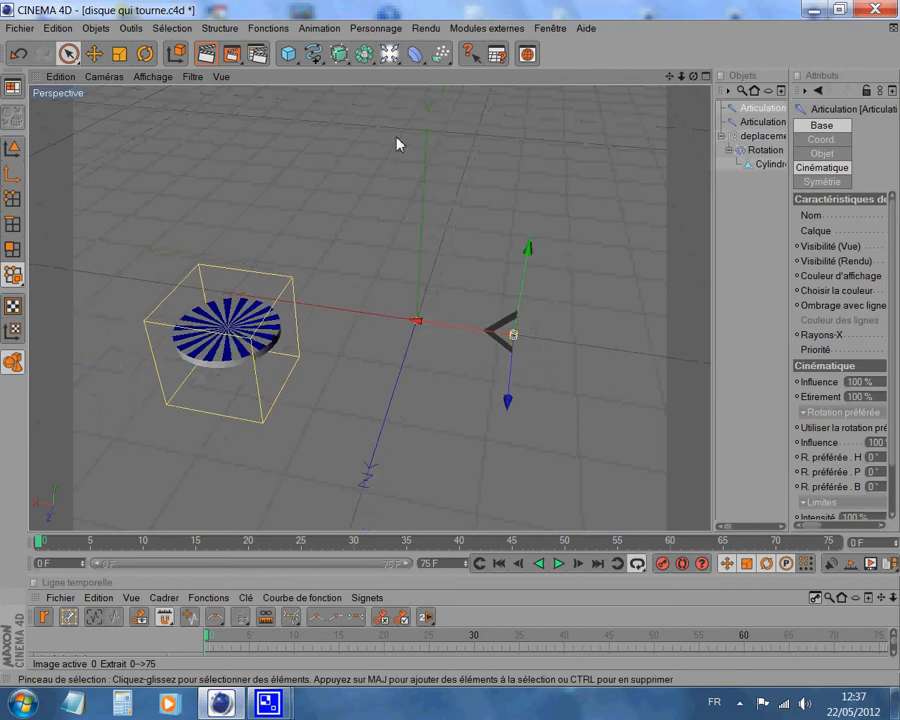
# Add a third Articulation joint and move it farther along the negative X axis, beyond the second joint
pyautogui.click(376, 28)
pyautogui.click(370, 87)
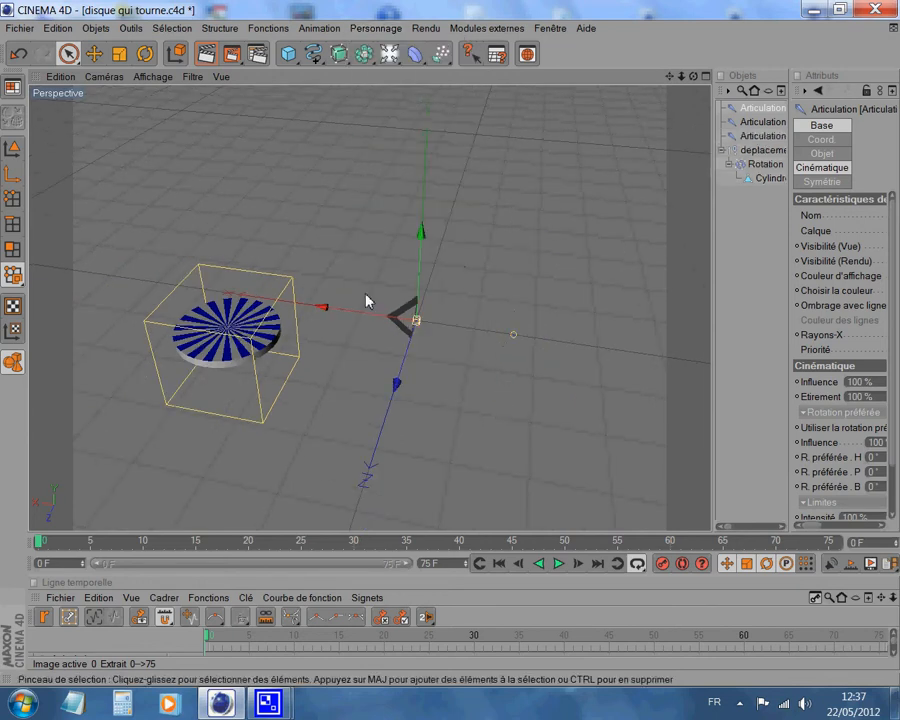
pyautogui.moveTo(323, 306); pyautogui.dragTo(455, 350)
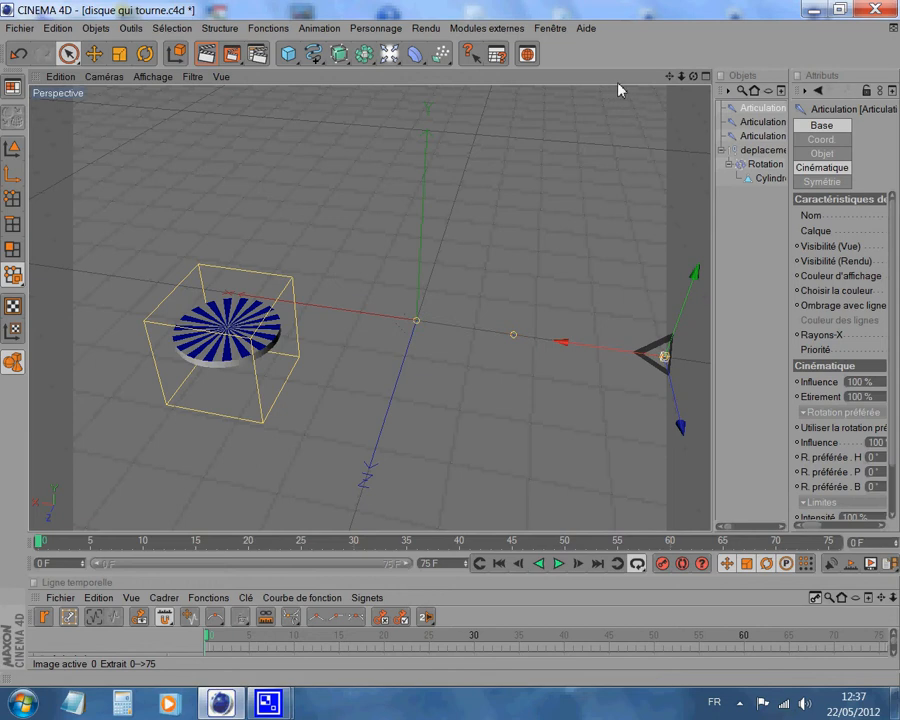
# Make the second Articulation joint a child of the joint at the origin
pyautogui.moveTo(667, 78); pyautogui.dragTo(452, 351)
pyautogui.scroll(3, 457, 330)
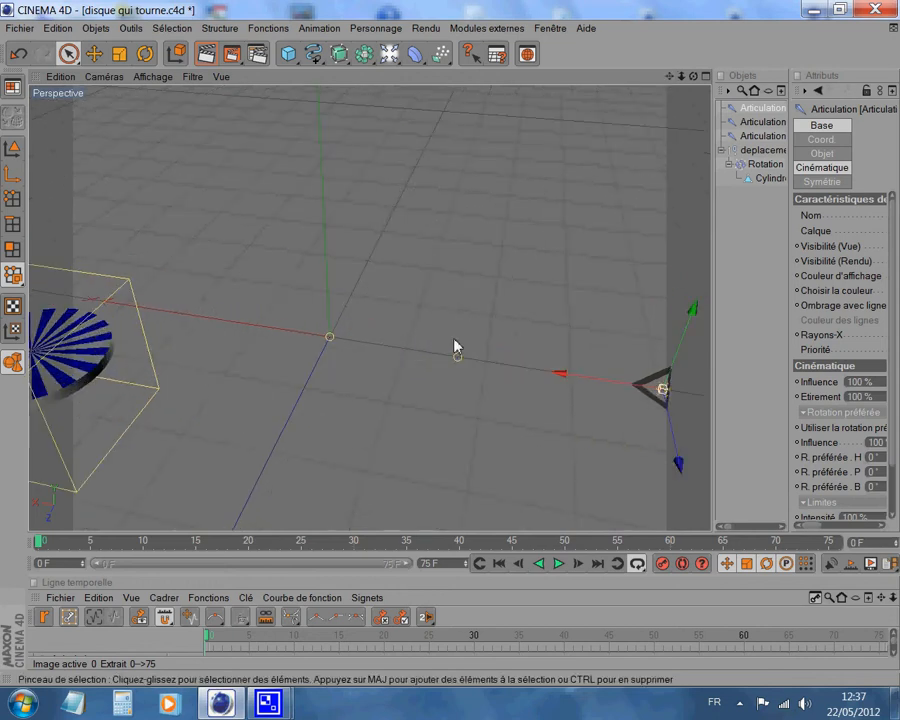
pyautogui.scroll(-2, 537, 345)
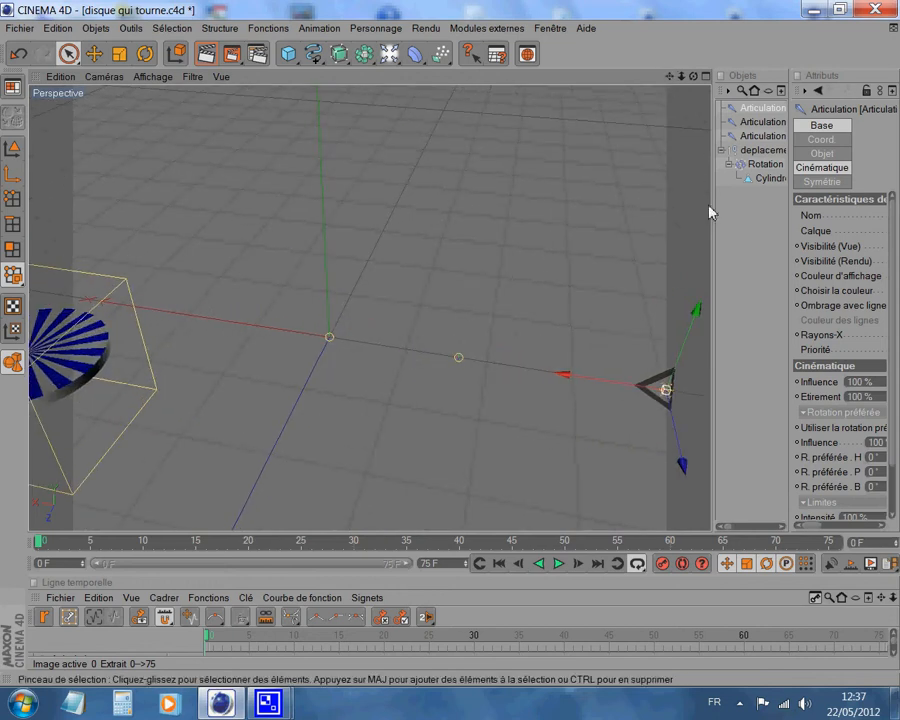
pyautogui.moveTo(713, 207); pyautogui.dragTo(619, 106)
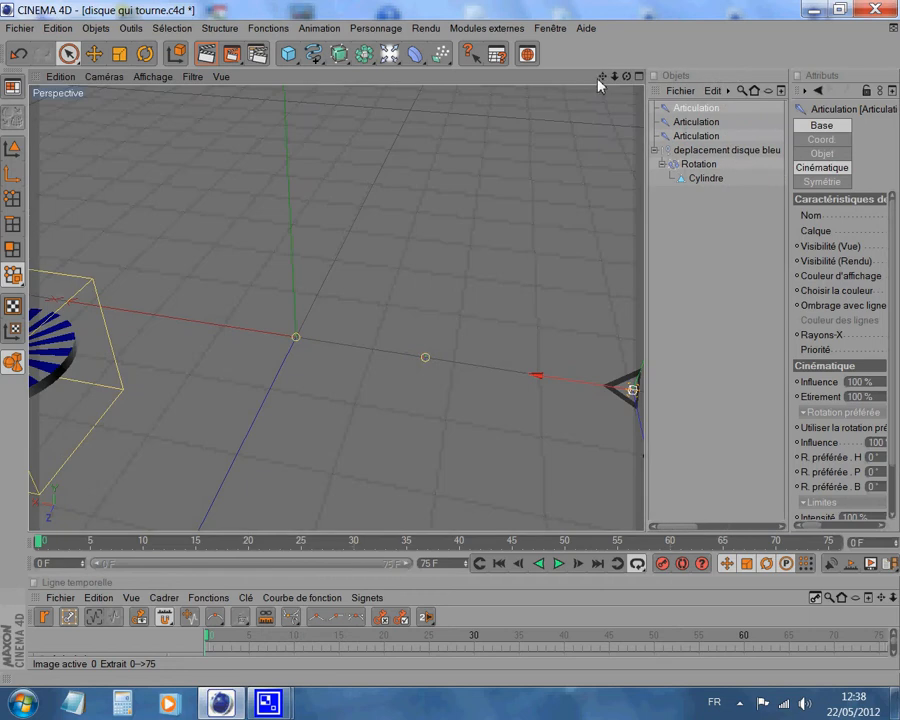
pyautogui.moveTo(446, 345); pyautogui.dragTo(586, 76)
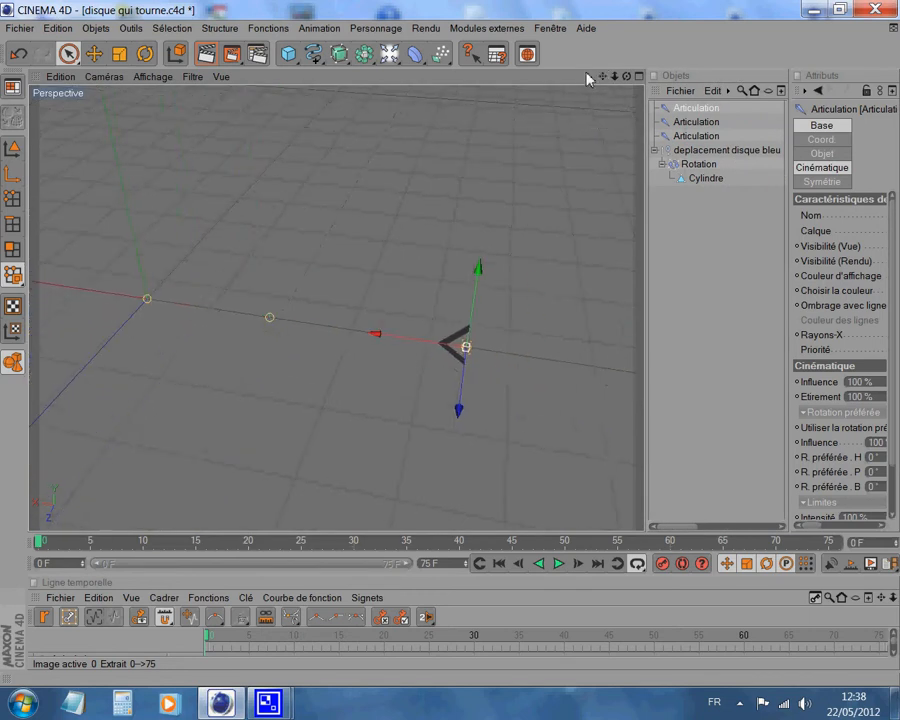
pyautogui.scroll(1, 604, 158)
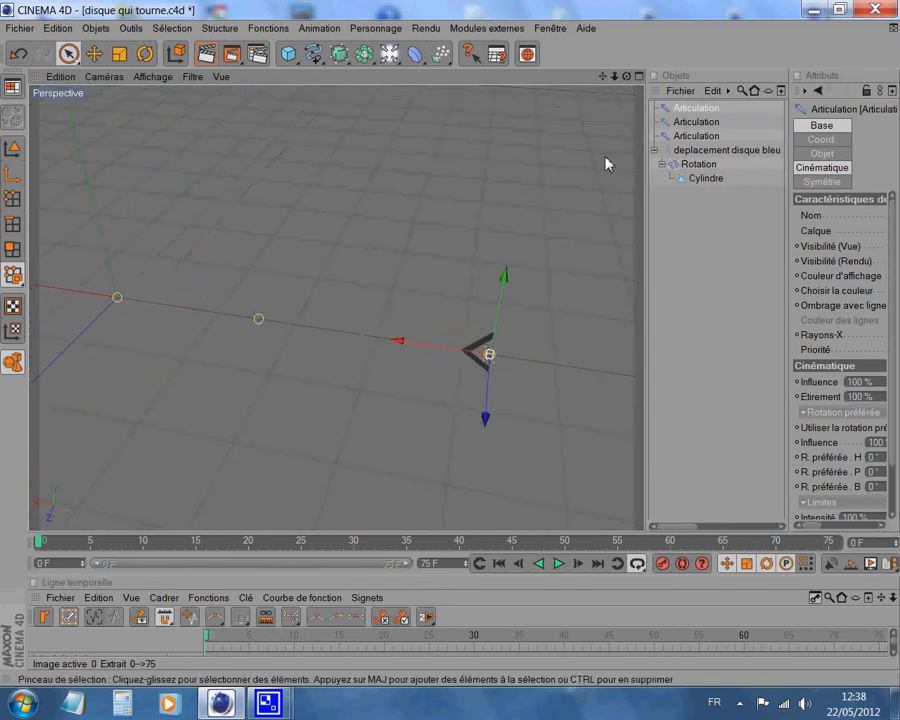
pyautogui.click(675, 140)
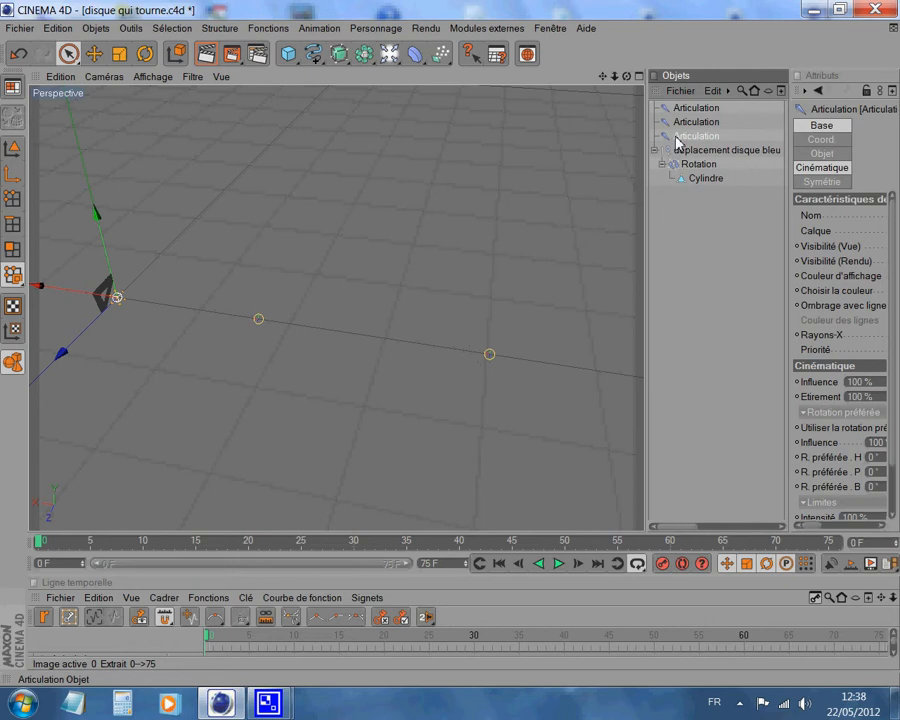
pyautogui.click(682, 124)
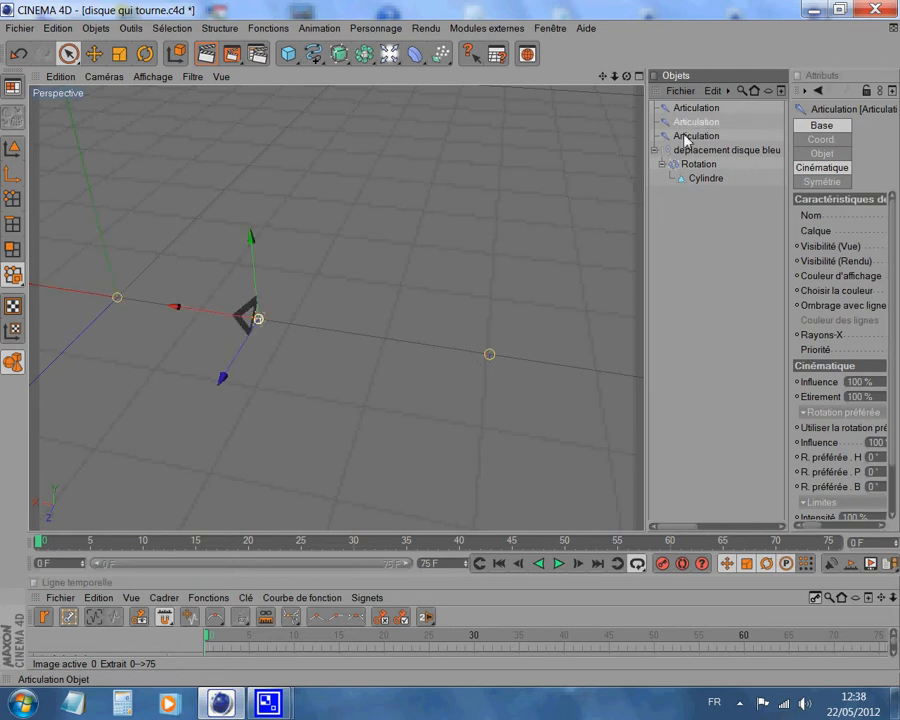
pyautogui.moveTo(682, 124); pyautogui.dragTo(686, 140)
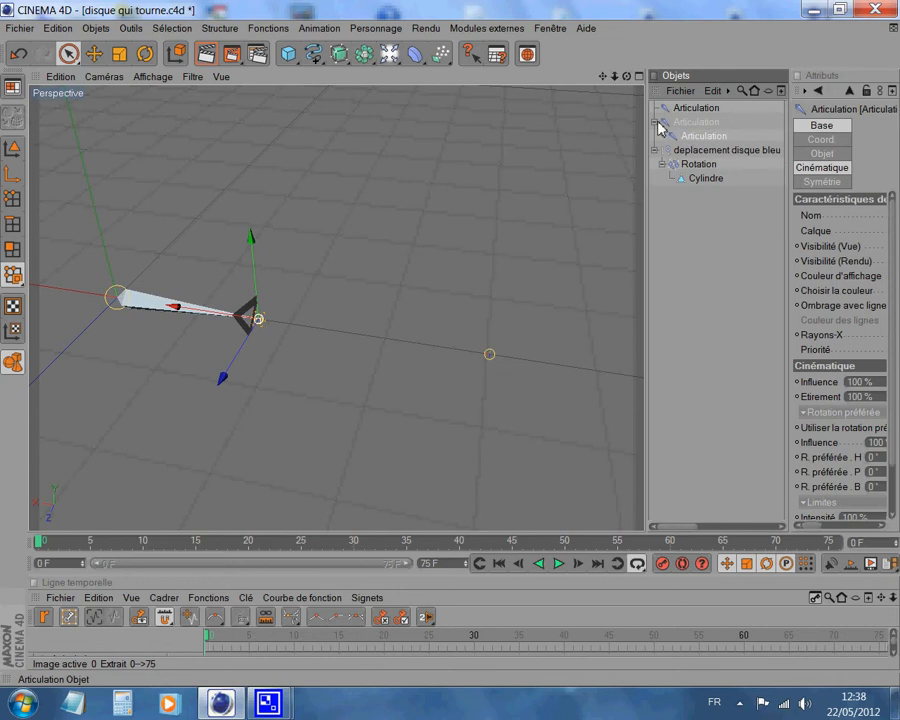
# Make the farthest Articulation joint a child of the middle joint to complete the three-joint chain
pyautogui.click(657, 123)
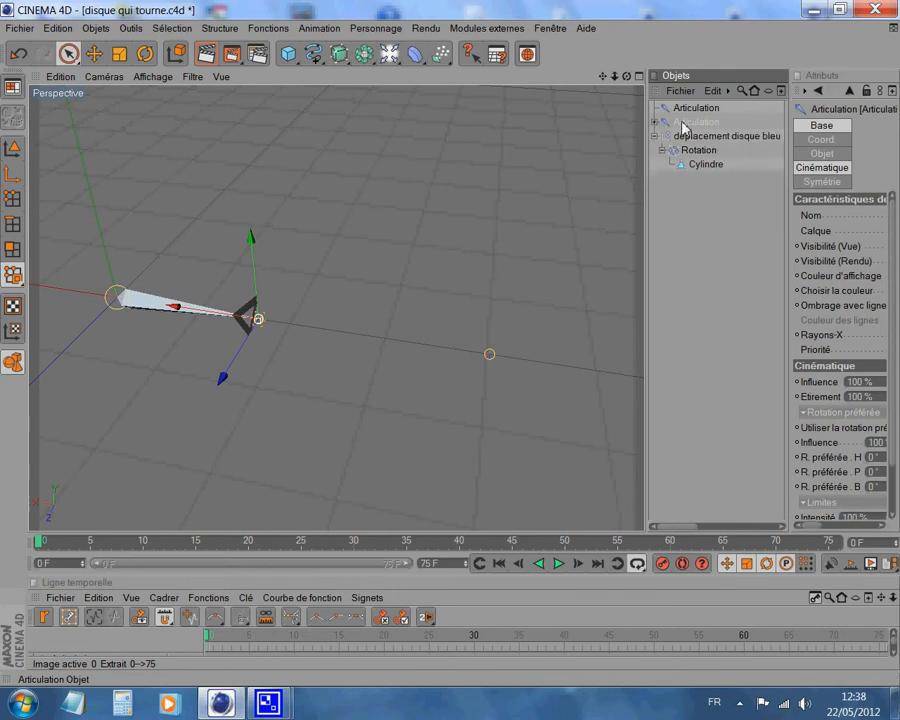
pyautogui.click(657, 123)
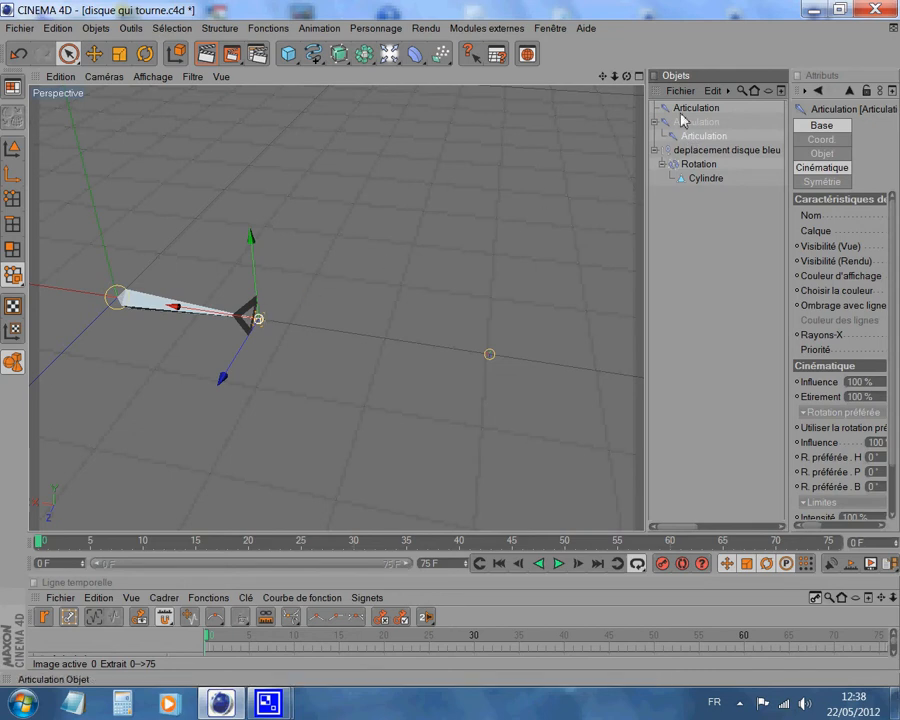
pyautogui.click(688, 110)
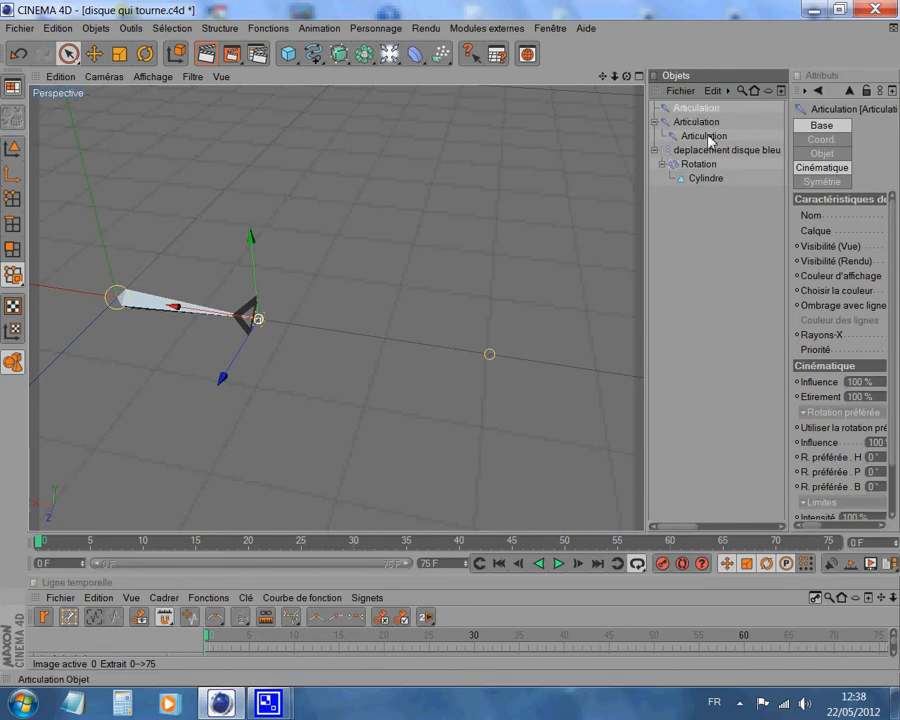
pyautogui.moveTo(705, 141); pyautogui.dragTo(707, 141)
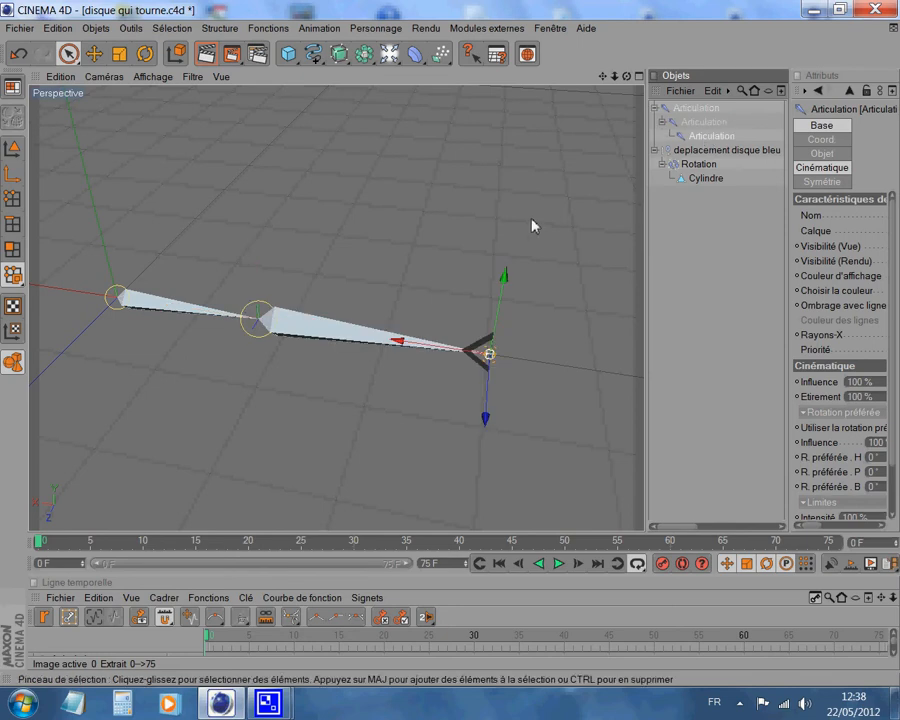
# Rename the root Articulation joint at the origin as os
pyautogui.scroll(-2, 536, 225)
pyautogui.click(664, 110)
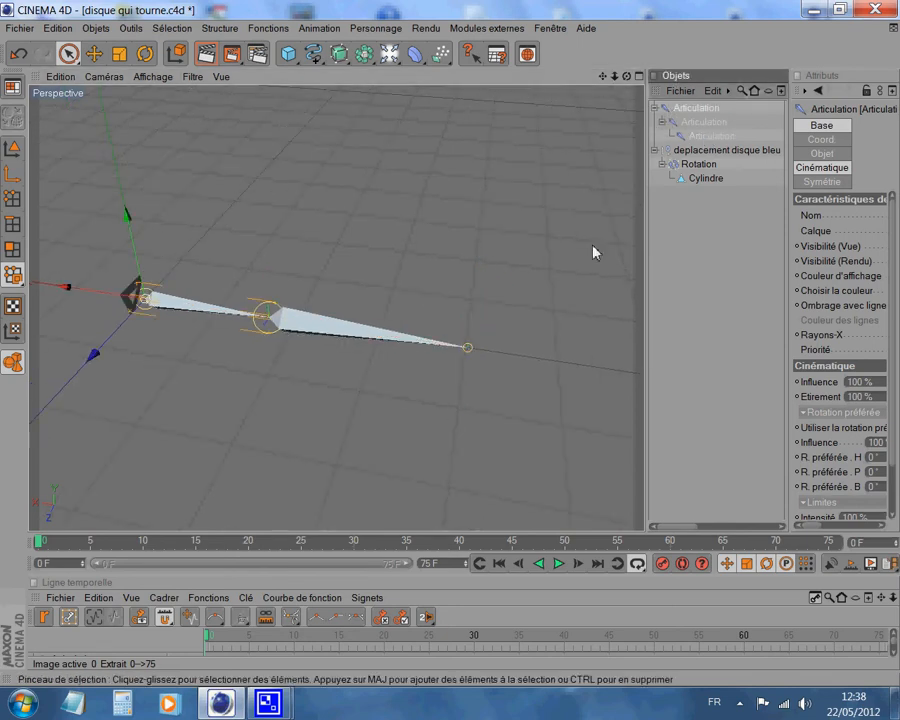
pyautogui.moveTo(645, 221); pyautogui.dragTo(528, 221)
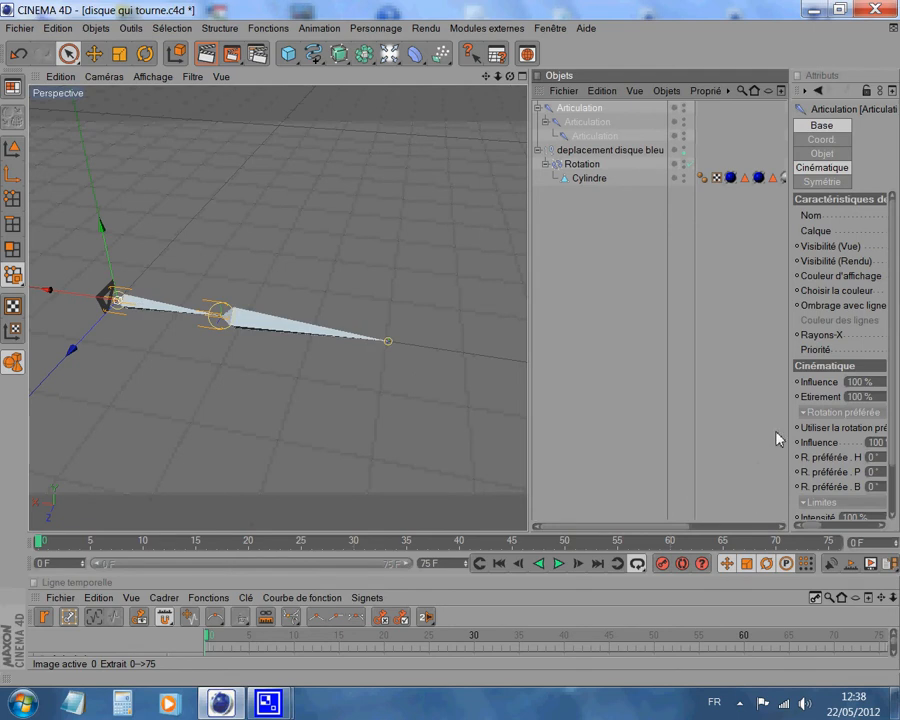
pyautogui.moveTo(771, 421); pyautogui.dragTo(612, 421)
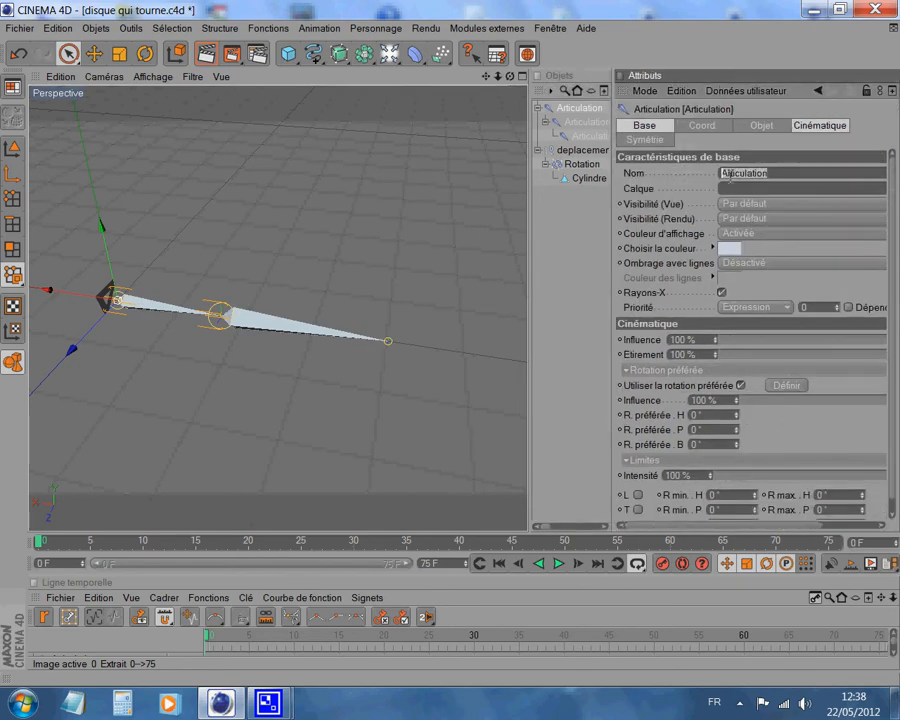
pyautogui.press('Return')
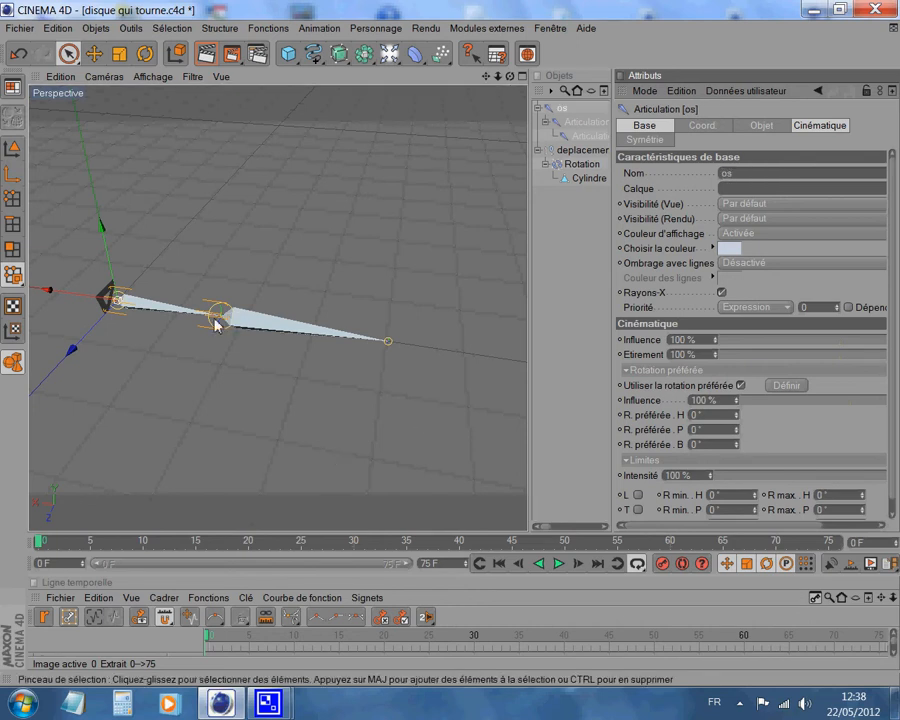
# Rename the middle Articulation joint as Articulation disque
pyautogui.click(574, 130)
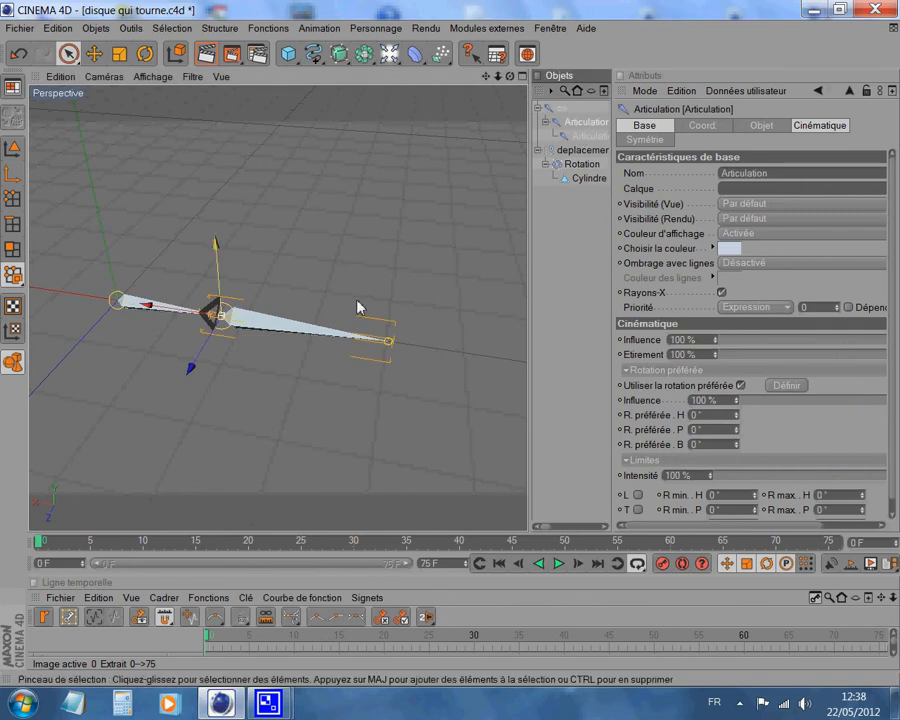
pyautogui.moveTo(530, 283); pyautogui.dragTo(391, 280)
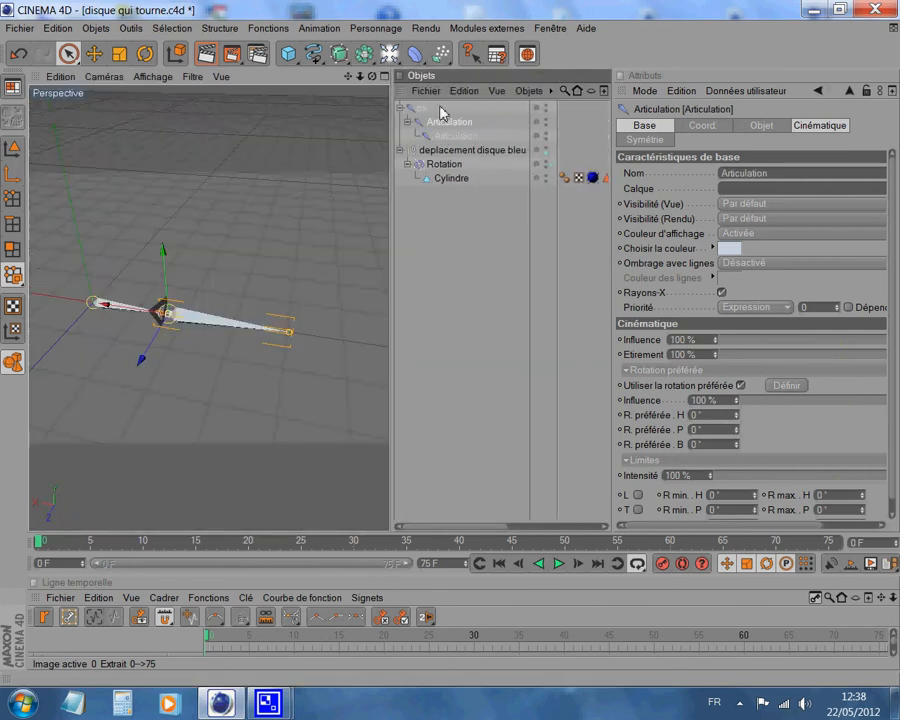
pyautogui.click(779, 173)
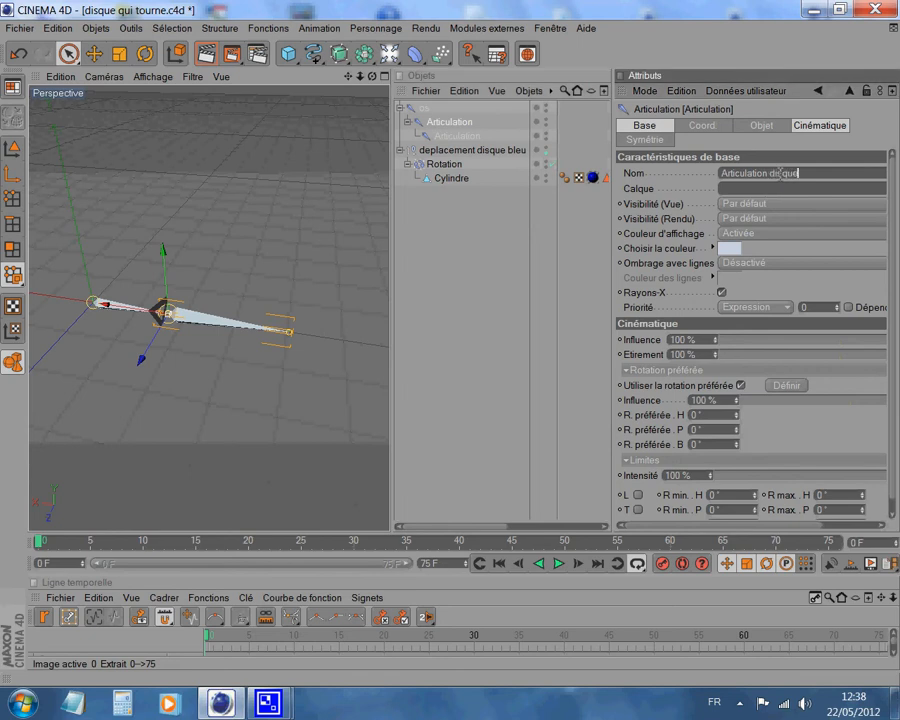
pyautogui.click(463, 315)
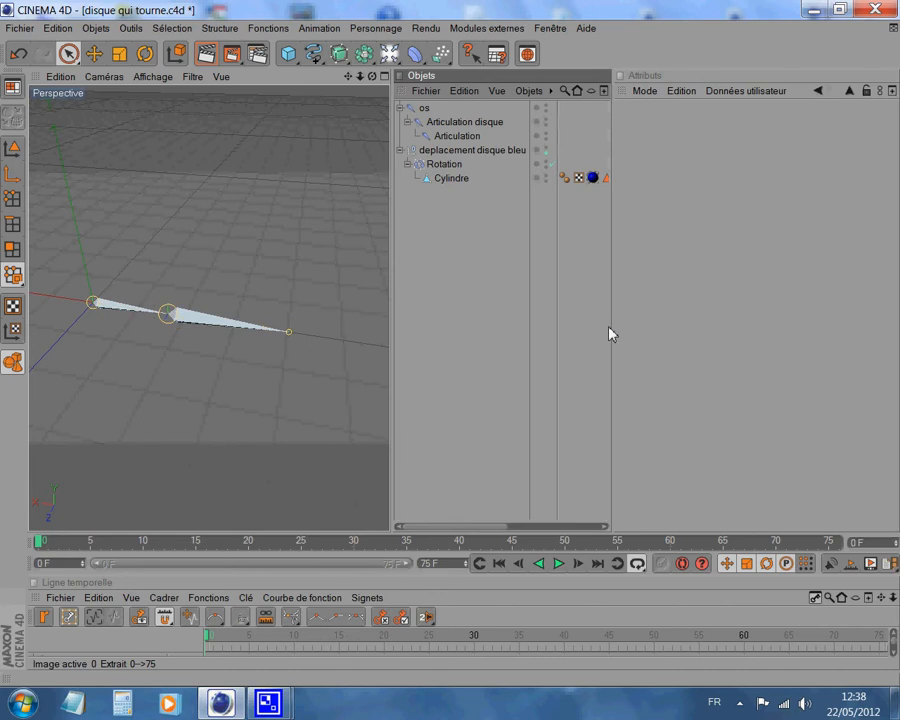
# Copy the blue disc Cylindre from under Rotation and paste the duplicate into the scene
pyautogui.moveTo(613, 334); pyautogui.dragTo(767, 351)
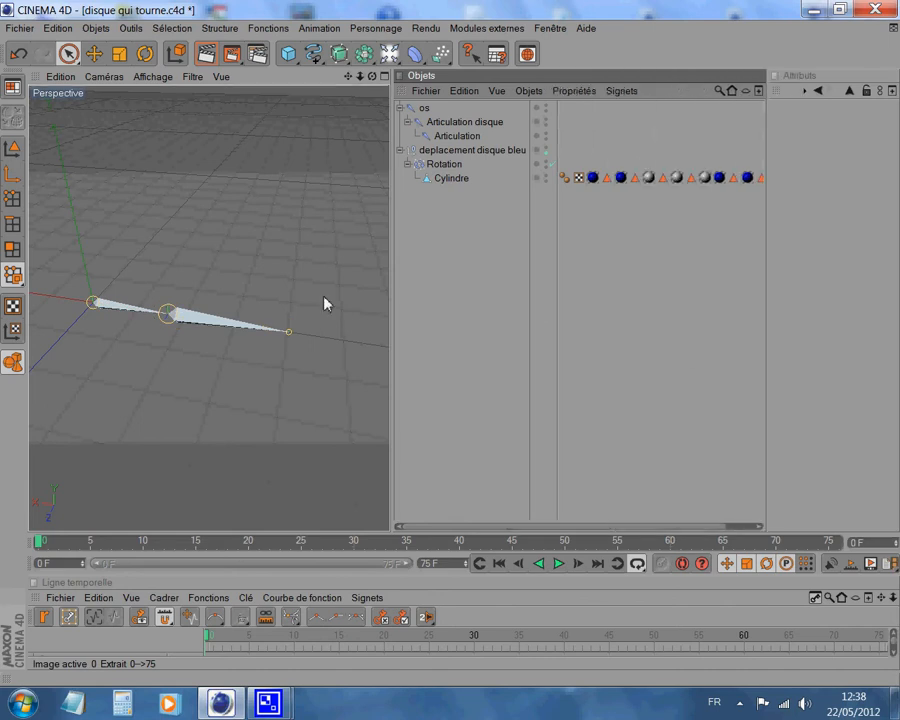
pyautogui.scroll(-3, 318, 312)
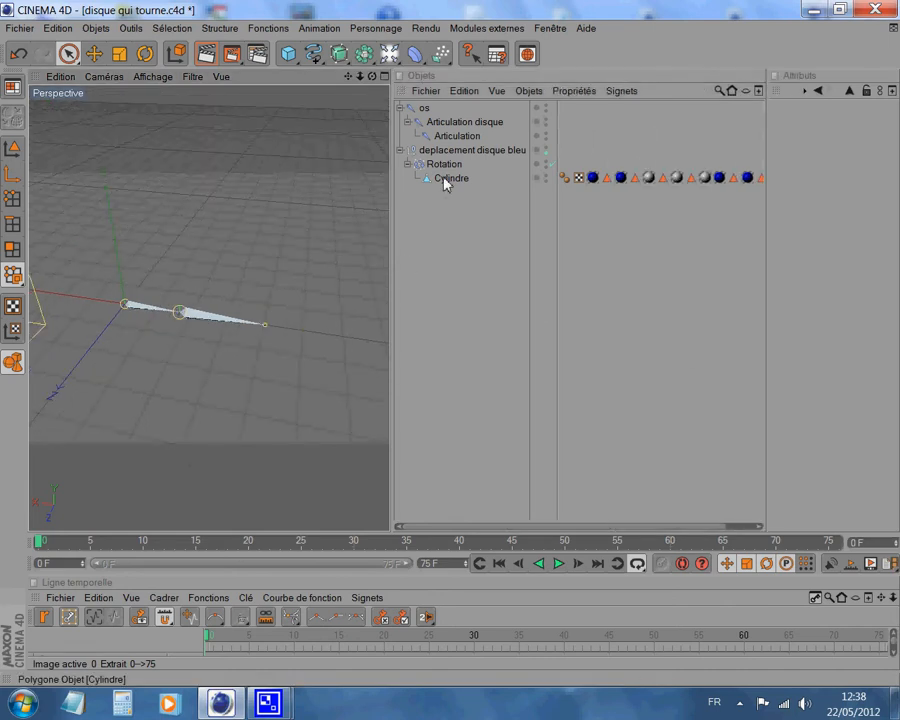
pyautogui.keyDown('alt'); pyautogui.moveTo(223, 273); pyautogui.dragTo(122, 295); pyautogui.keyUp('alt')
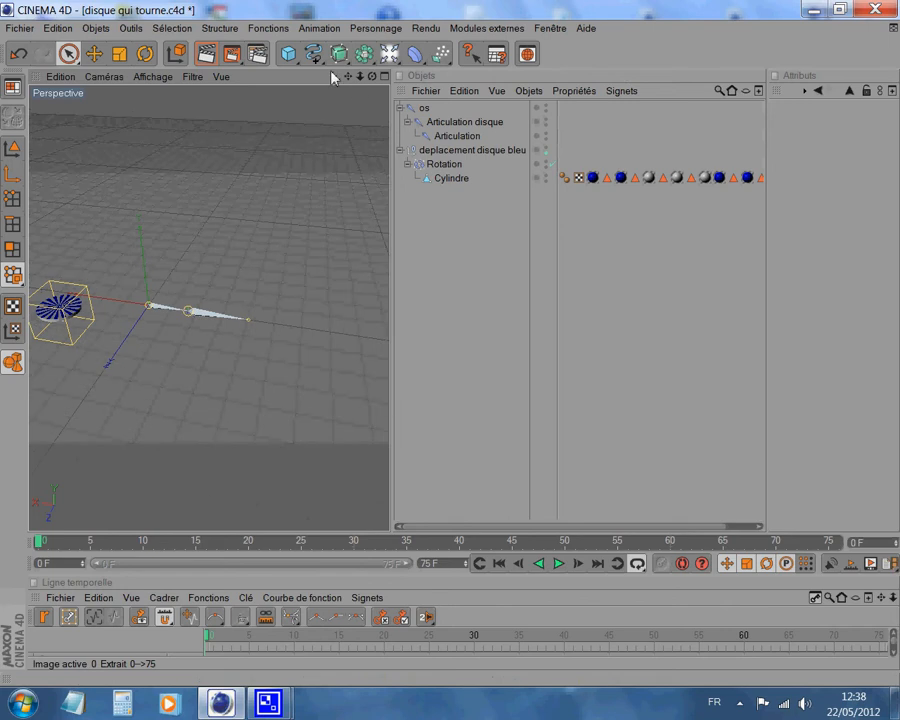
pyautogui.keyDown('alt'); pyautogui.moveTo(397, 347); pyautogui.dragTo(390, 344, button='middle'); pyautogui.keyUp('alt')
pyautogui.scroll(3, 280, 310)
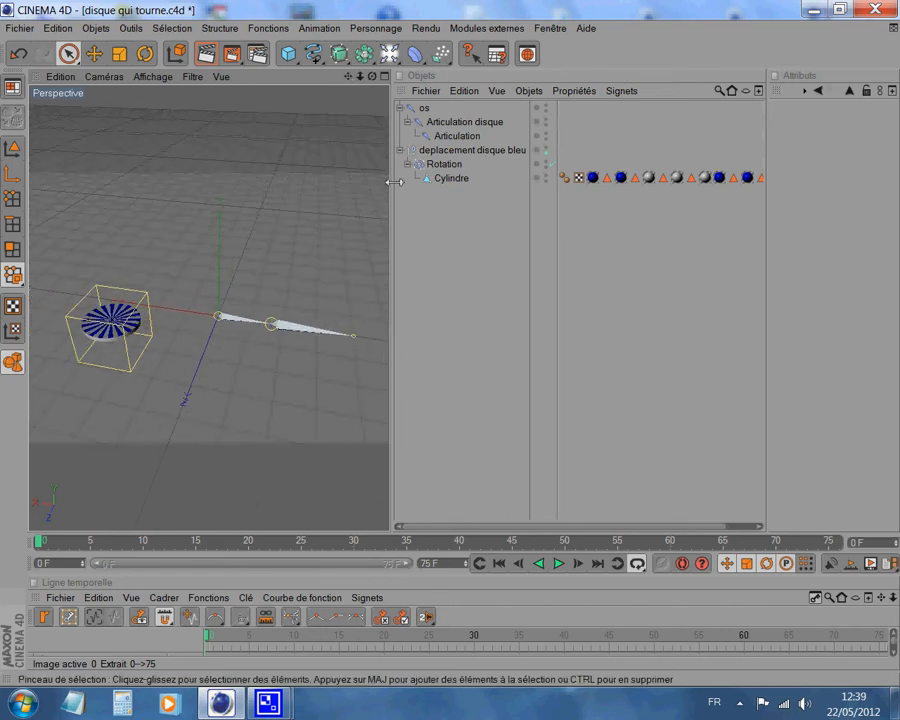
pyautogui.click(453, 181)
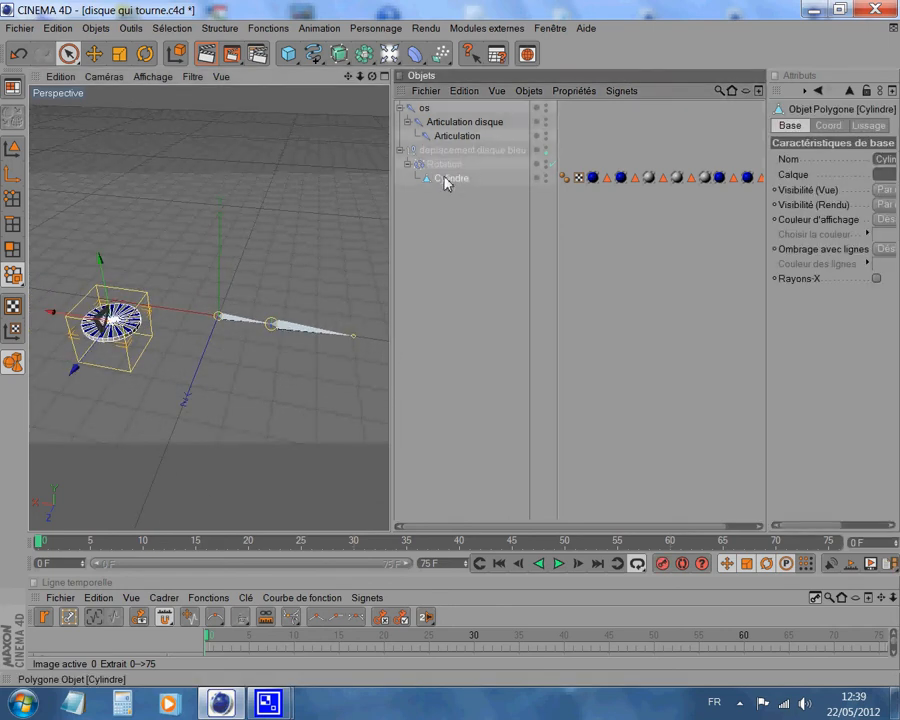
pyautogui.click(466, 92)
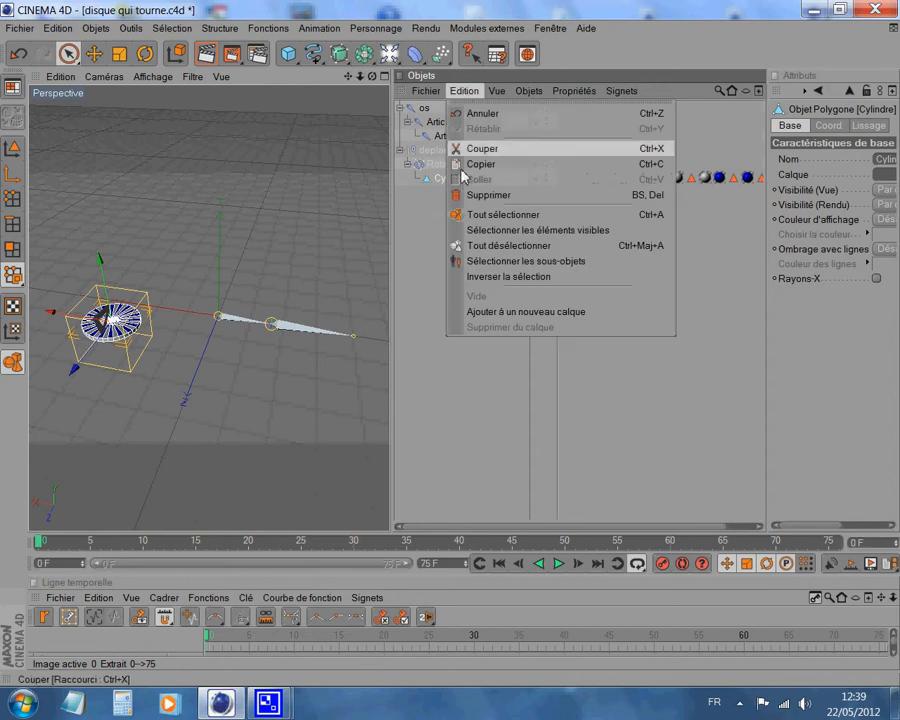
pyautogui.click(473, 164)
pyautogui.click(464, 91)
pyautogui.click(475, 180)
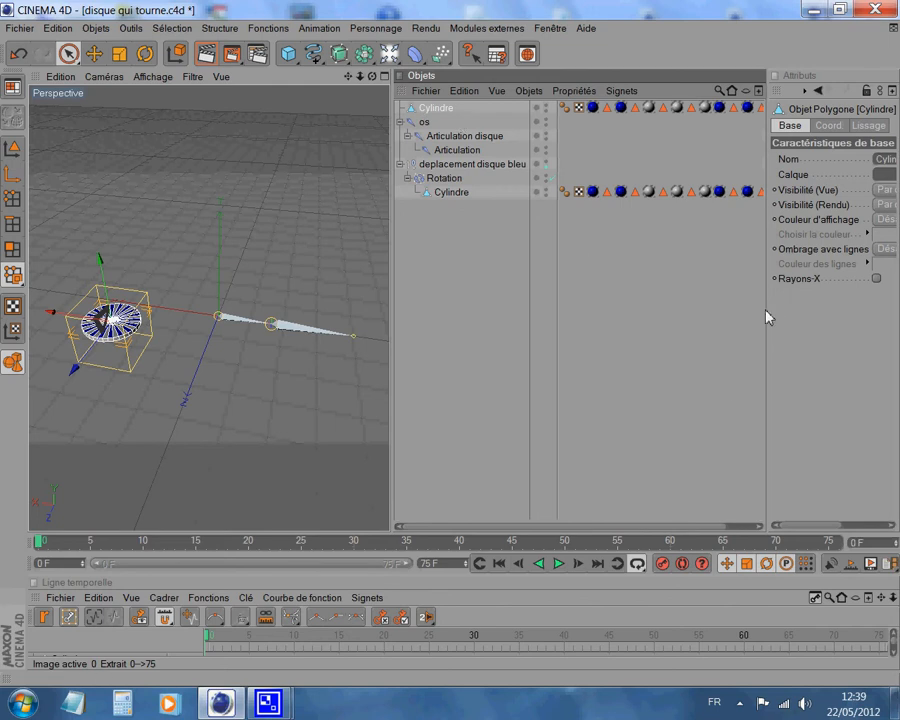
# Rename the pasted disc copy as Cylindre 2
pyautogui.moveTo(770, 313); pyautogui.dragTo(596, 325)
pyautogui.click(755, 158)
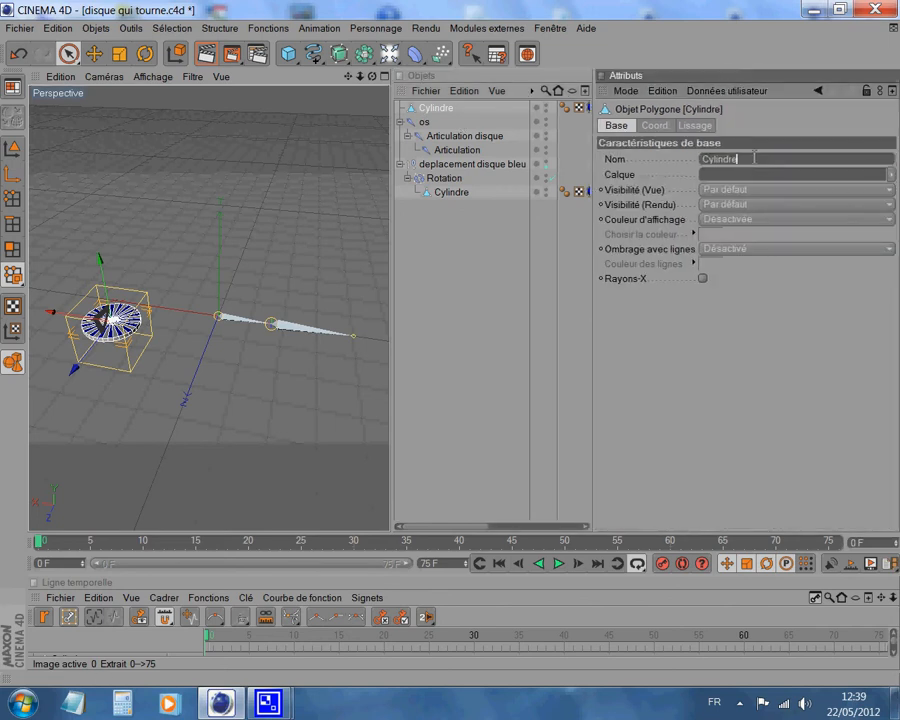
pyautogui.press('Return')
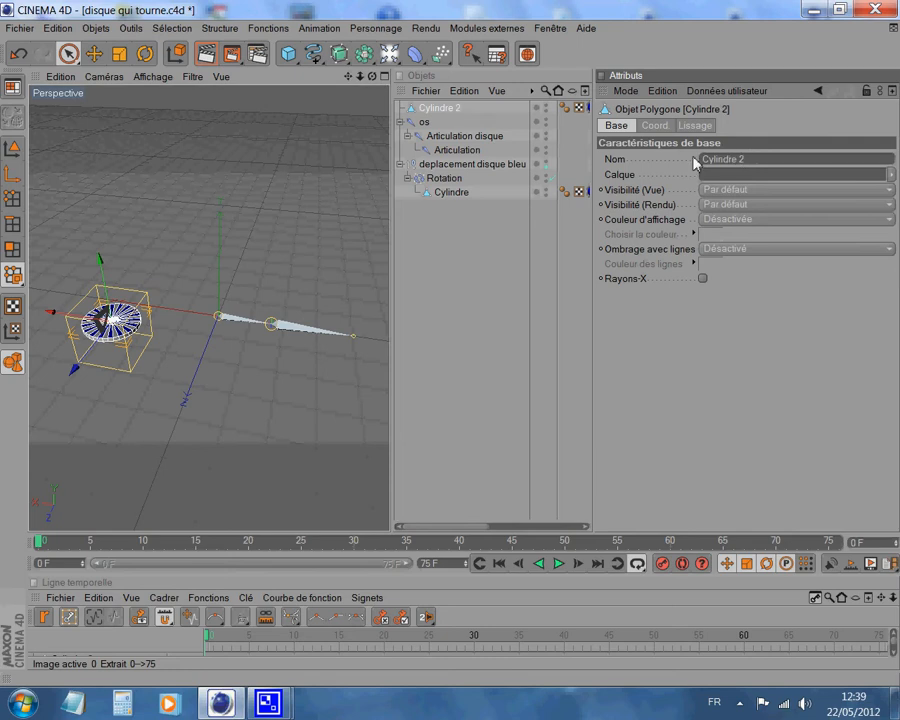
pyautogui.click(445, 333)
# Move Cylindre 2 along the negative X axis from the original disc to the middle joint
pyautogui.click(426, 110)
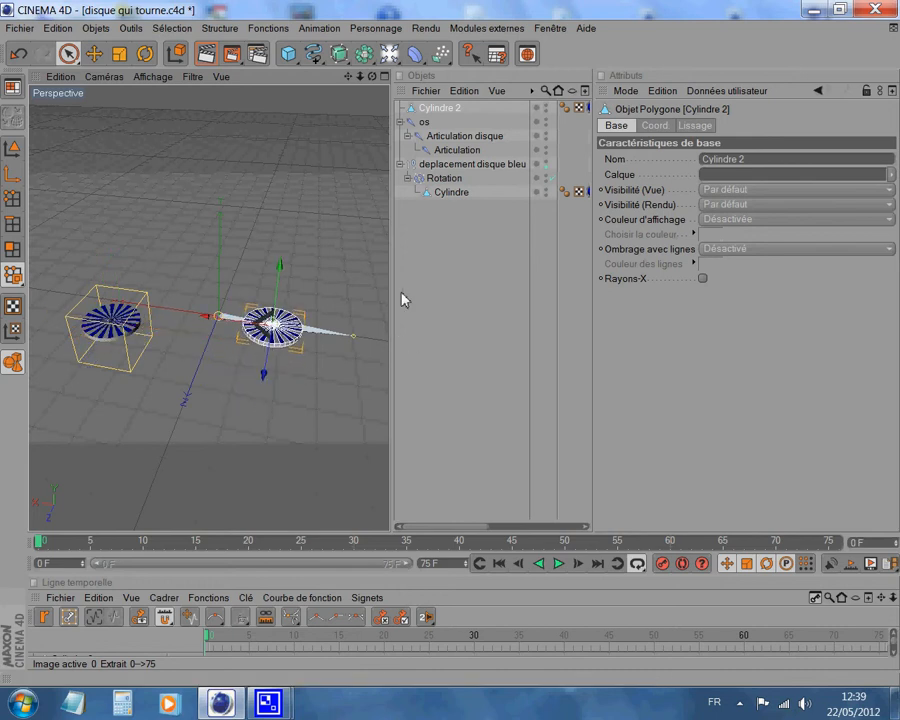
pyautogui.moveTo(398, 292); pyautogui.dragTo(711, 330)
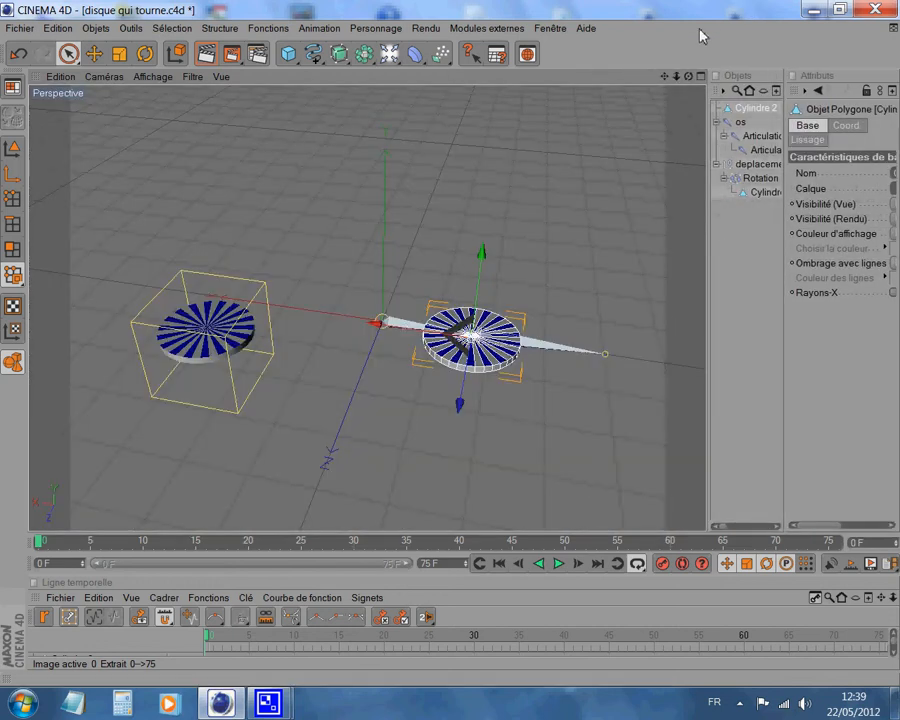
pyautogui.keyDown('alt'); pyautogui.moveTo(452, 350); pyautogui.dragTo(411, 288, button='middle'); pyautogui.keyUp('alt')
pyautogui.scroll(5, 606, 157)
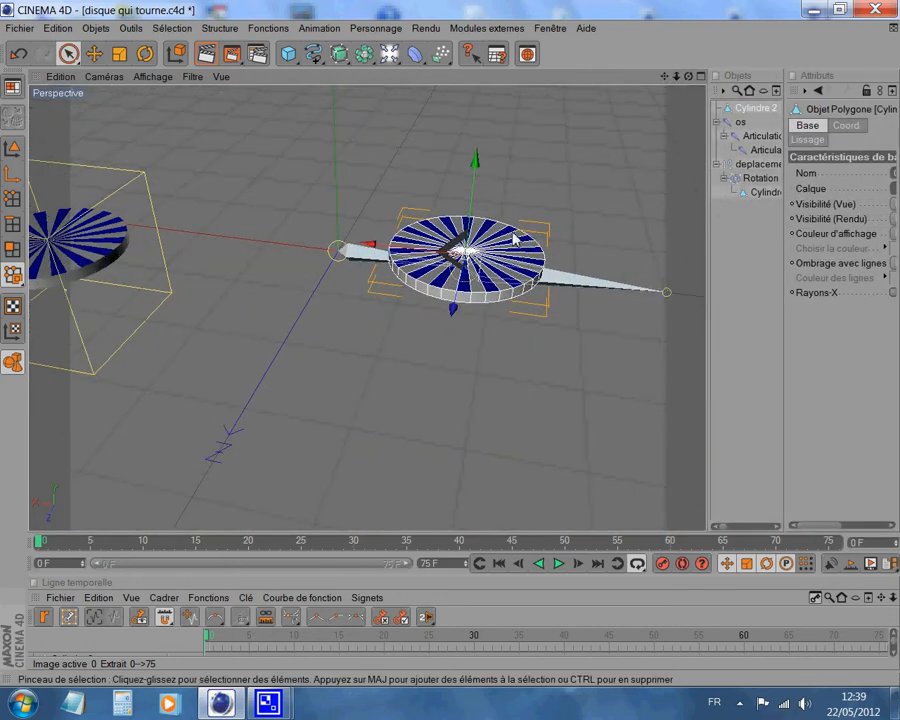
# In the top view, move Cylindre 2 along Z and X to roughly align its center with the middle joint
pyautogui.press('F2')
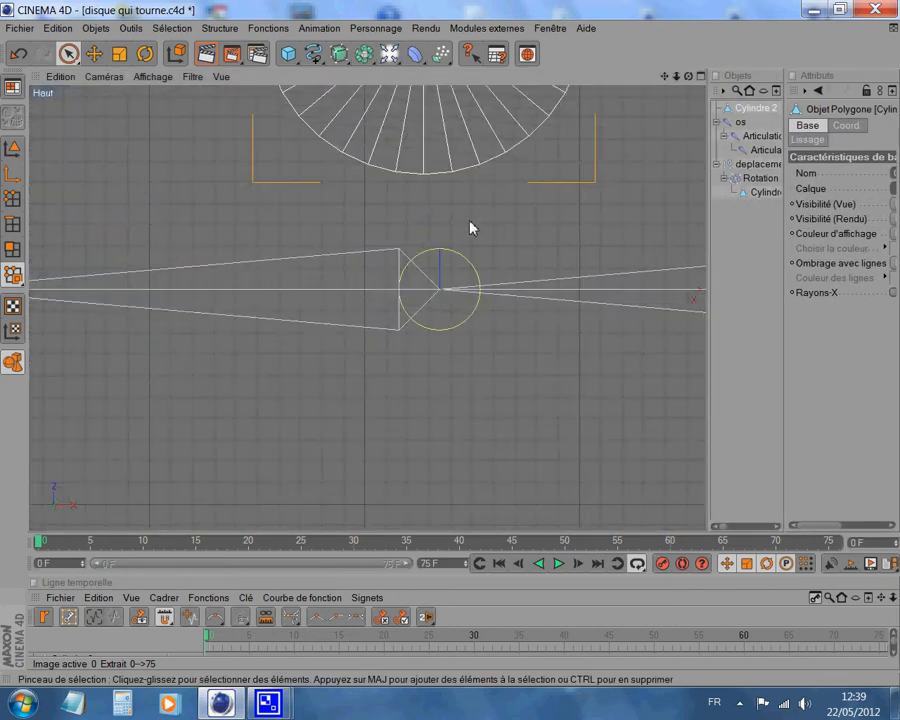
pyautogui.scroll(-4, 470, 226)
pyautogui.moveTo(397, 106); pyautogui.dragTo(456, 360)
pyautogui.keyDown('alt'); pyautogui.moveTo(526, 106); pyautogui.dragTo(673, 82, button='right'); pyautogui.keyUp('alt')
pyautogui.keyDown('alt'); pyautogui.moveTo(440, 348); pyautogui.dragTo(323, 370, button='middle'); pyautogui.keyUp('alt')
pyautogui.scroll(10, 547, 176)
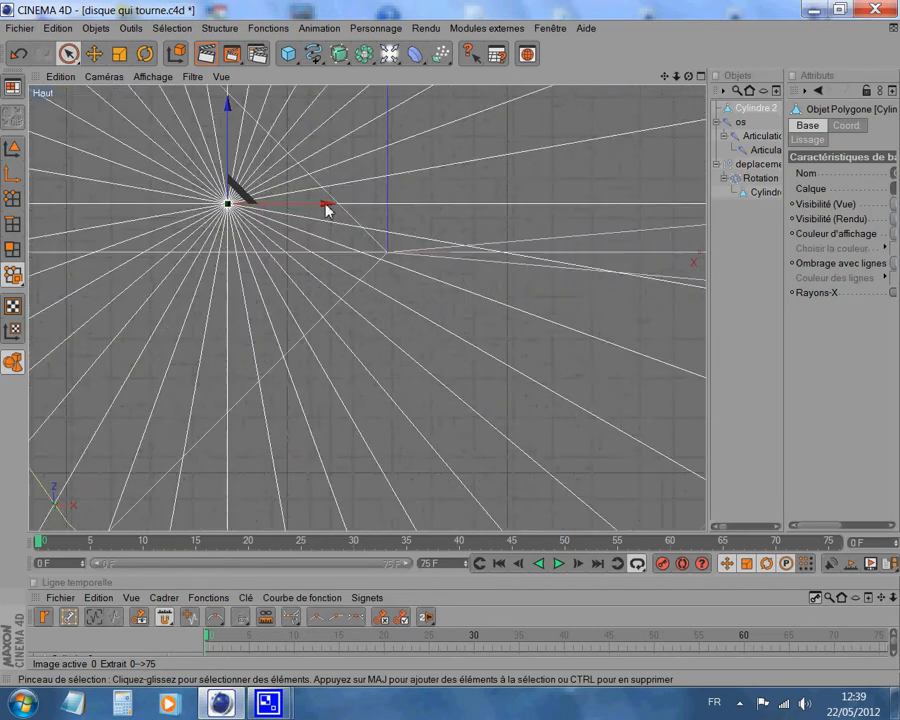
pyautogui.moveTo(340, 205); pyautogui.dragTo(454, 352)
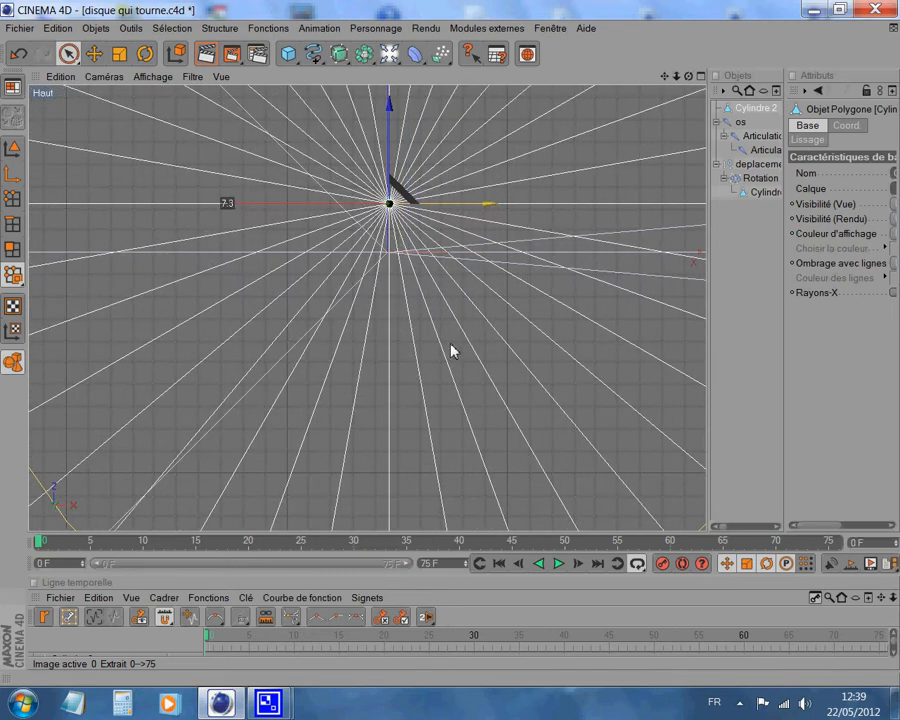
pyautogui.moveTo(388, 106); pyautogui.dragTo(452, 350)
# Refine the X and Z position of Cylindre 2 against the middle joint at closer zoom in the top view
pyautogui.scroll(2, 492, 109)
pyautogui.moveTo(492, 109); pyautogui.dragTo(604, 126)
pyautogui.scroll(5, 602, 126)
pyautogui.moveTo(663, 76); pyautogui.dragTo(248, 374)
pyautogui.moveTo(265, 287); pyautogui.dragTo(265, 232)
pyautogui.moveTo(665, 78)
pyautogui.mouseDown()
pyautogui.moveTo(452, 350)
pyautogui.moveTo(566, 142)
pyautogui.moveTo(455, 235)
pyautogui.moveTo(676, 58)
pyautogui.mouseUp()
pyautogui.scroll(-10, 452, 350)
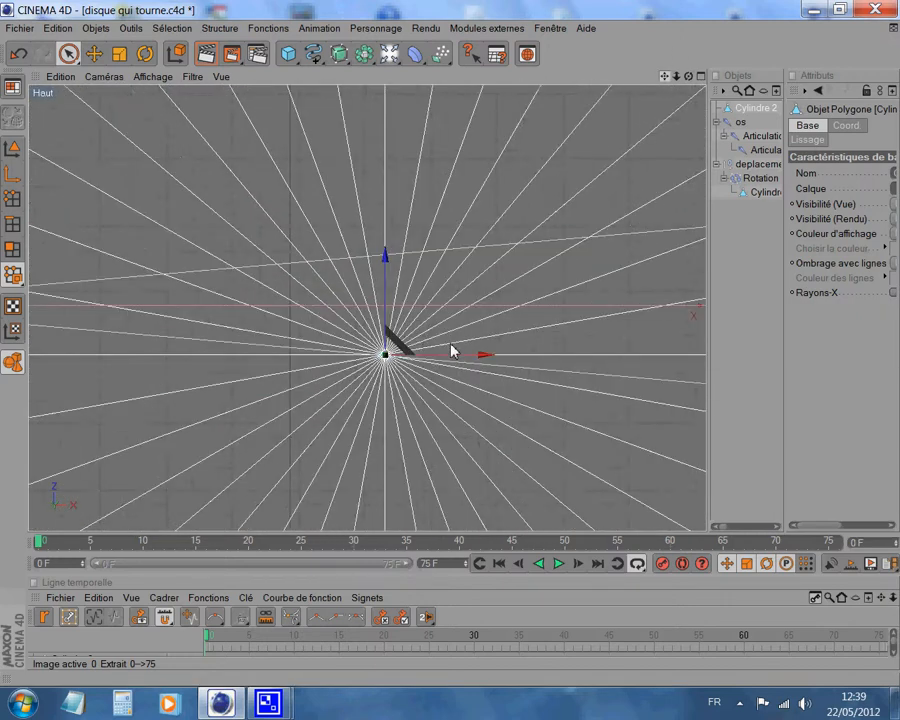
pyautogui.moveTo(666, 77); pyautogui.dragTo(452, 349)
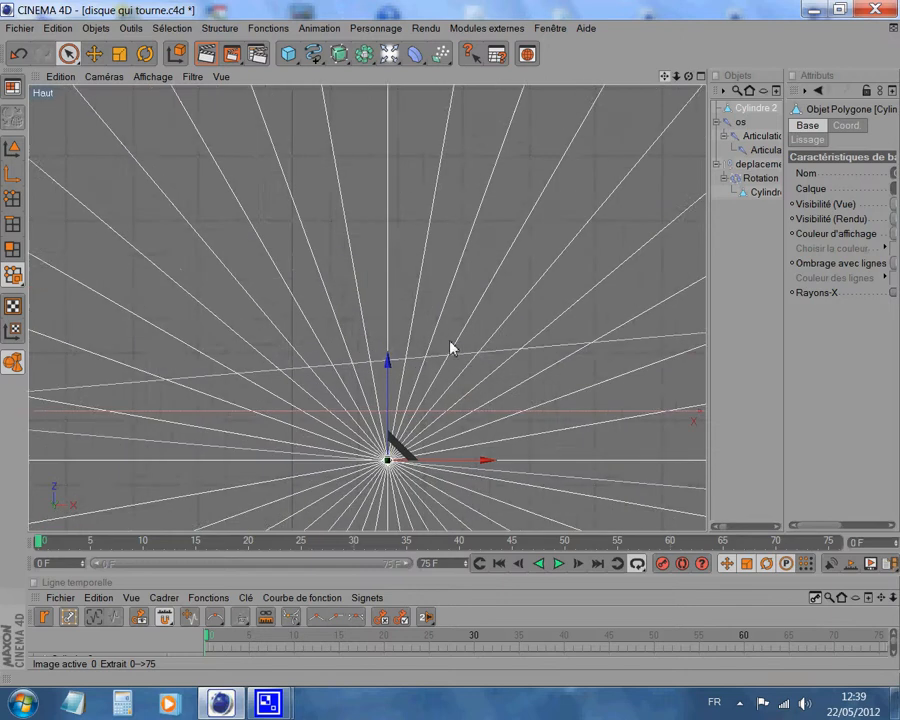
pyautogui.keyDown('alt'); pyautogui.moveTo(450, 348); pyautogui.dragTo(438, 290, button='middle'); pyautogui.keyUp('alt')
pyautogui.scroll(-6, 422, 277)
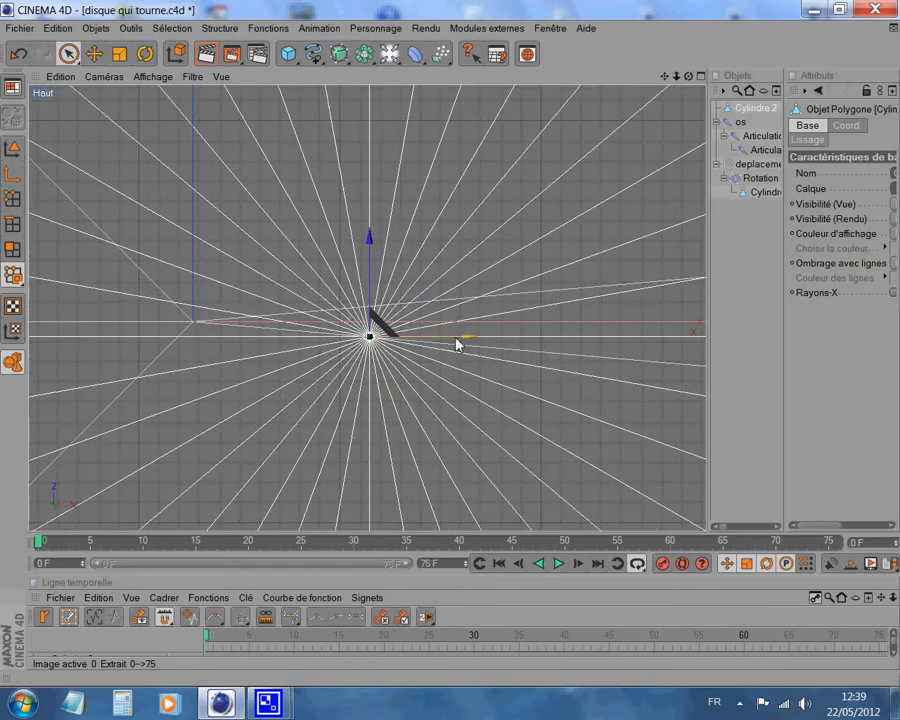
pyautogui.moveTo(446, 341); pyautogui.dragTo(264, 341)
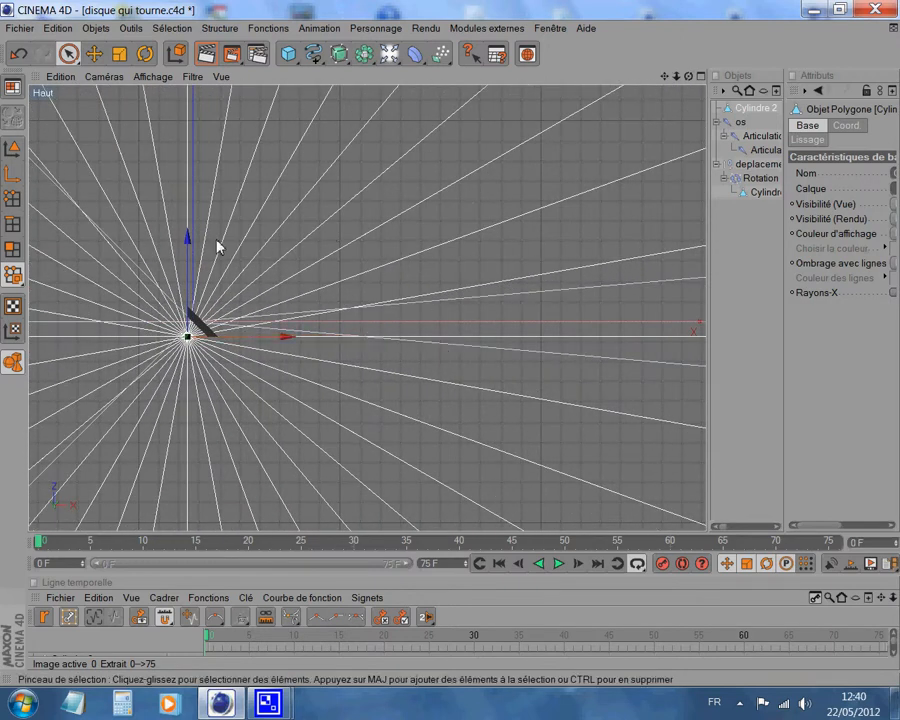
pyautogui.moveTo(188, 244); pyautogui.dragTo(188, 220)
# Center Cylindre 2 exactly on the Articulation disque joint with final small X and Z moves
pyautogui.moveTo(675, 77); pyautogui.dragTo(688, 77)
pyautogui.moveTo(667, 77)
pyautogui.mouseDown()
pyautogui.moveTo(452, 351)
pyautogui.moveTo(676, 77)
pyautogui.mouseUp()
pyautogui.moveTo(456, 345)
pyautogui.mouseDown()
pyautogui.moveTo(480, 334)
pyautogui.moveTo(452, 349)
pyautogui.mouseUp()
pyautogui.moveTo(665, 80); pyautogui.dragTo(454, 350)
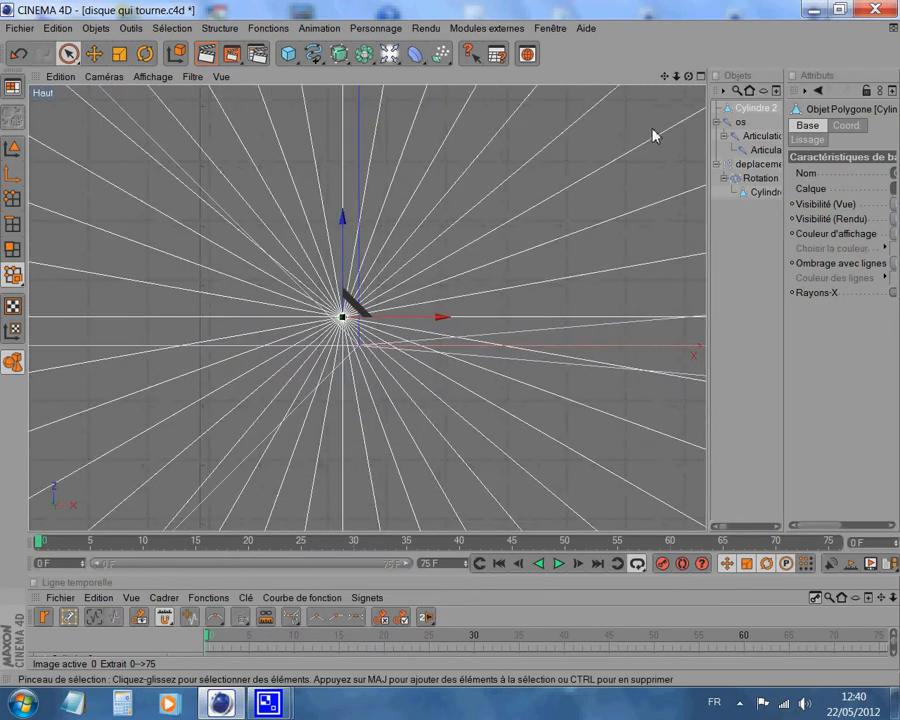
pyautogui.moveTo(340, 223); pyautogui.dragTo(451, 350)
pyautogui.keyDown('alt'); pyautogui.moveTo(472, 300); pyautogui.dragTo(452, 271, button='middle'); pyautogui.keyUp('alt')
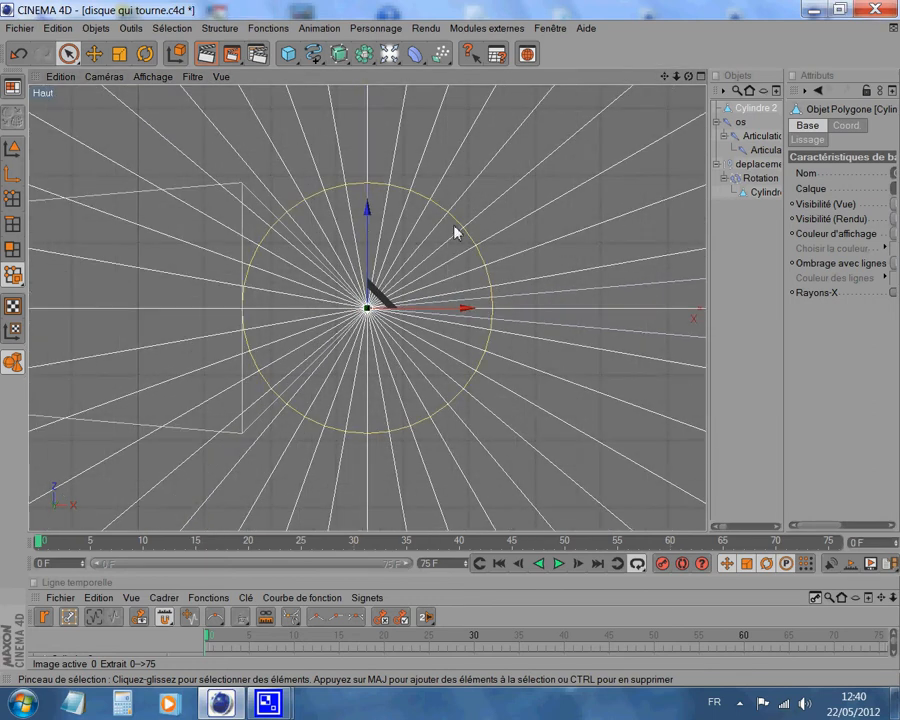
pyautogui.scroll(-5, 492, 229)
pyautogui.scroll(5, 478, 227)
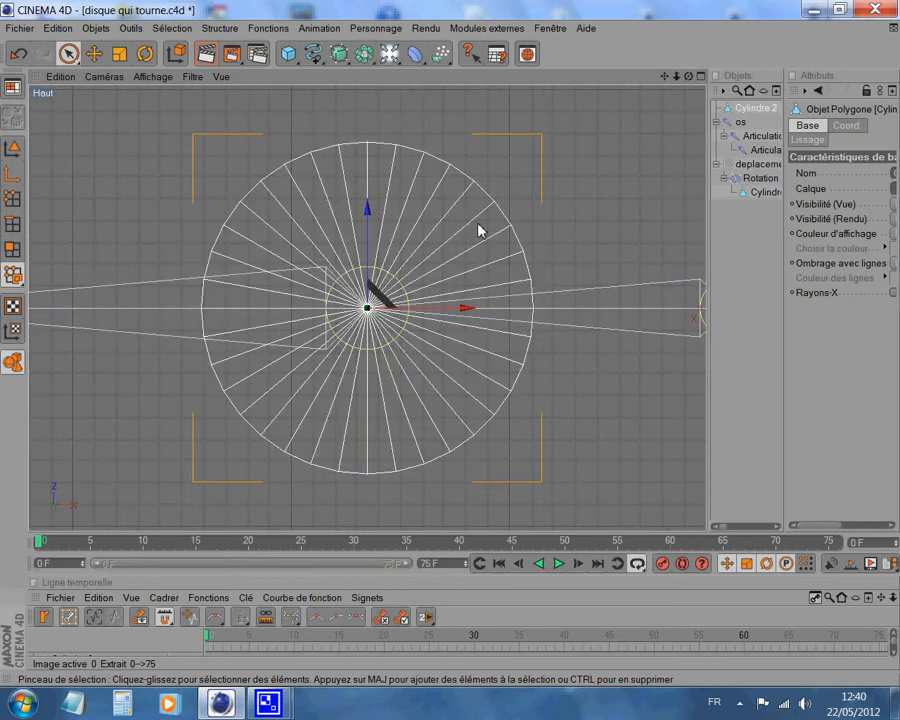
pyautogui.scroll(-1, 478, 230)
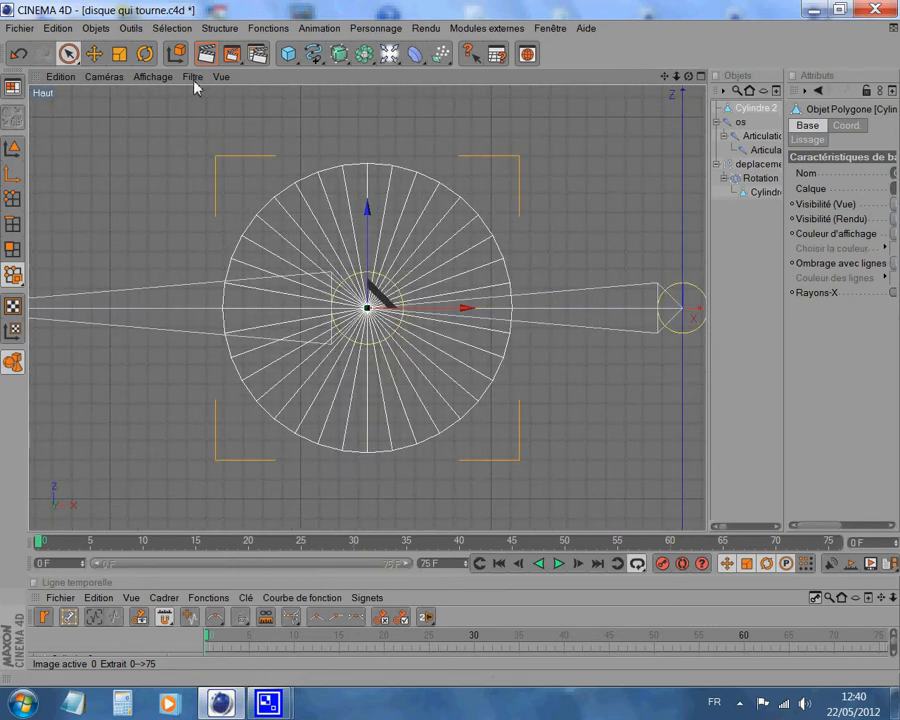
# Return to the perspective view and inspect the placement of Cylindre 2 on the joint chain
pyautogui.click(220, 77)
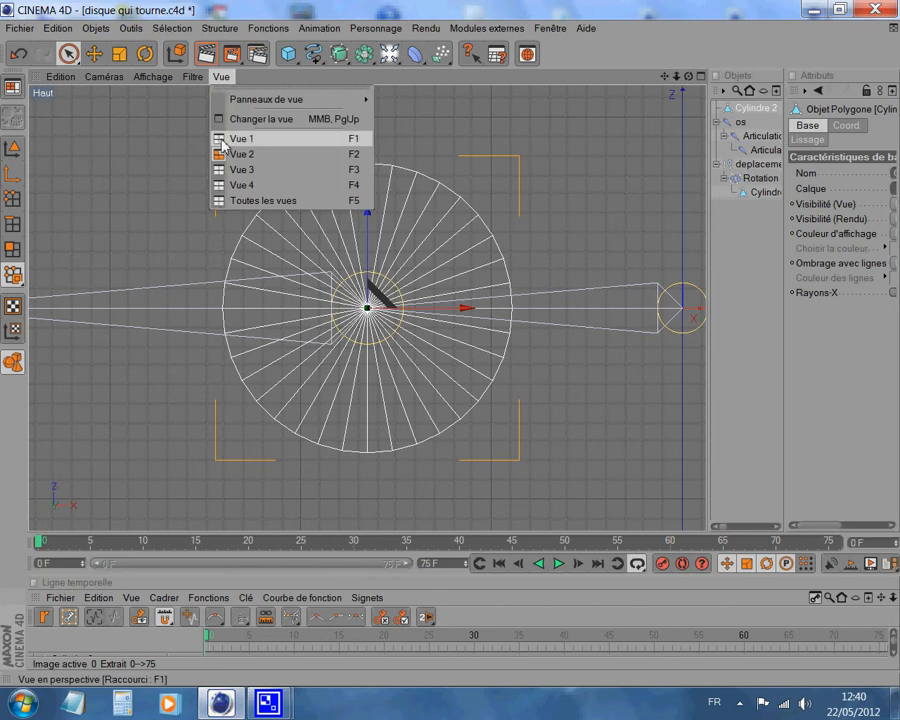
pyautogui.click(222, 145)
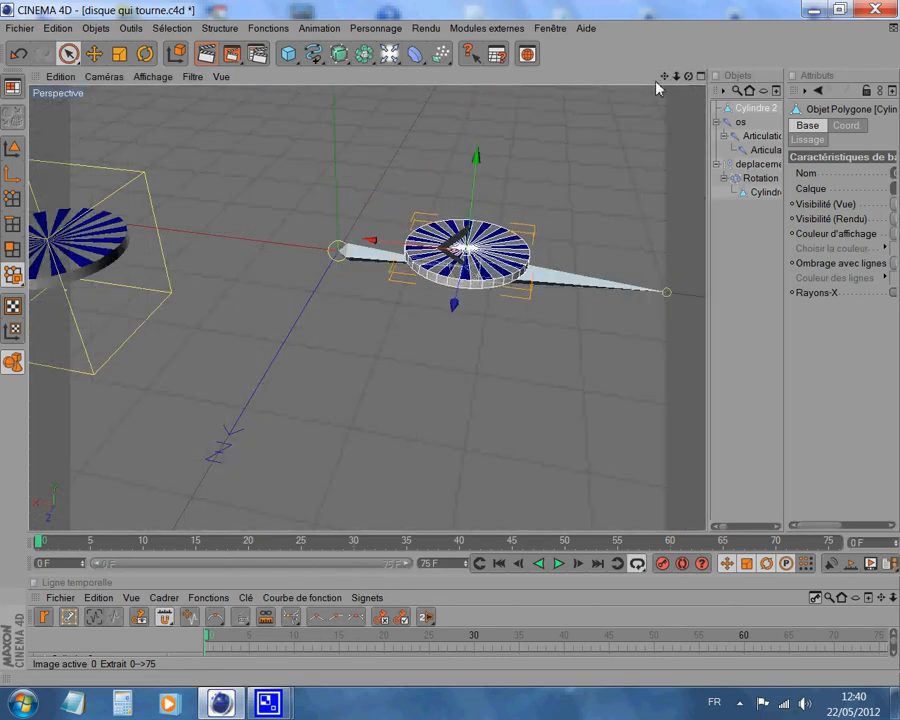
pyautogui.keyDown('alt'); pyautogui.moveTo(657, 88); pyautogui.dragTo(452, 350, button='middle'); pyautogui.keyUp('alt')
pyautogui.scroll(5, 438, 164)
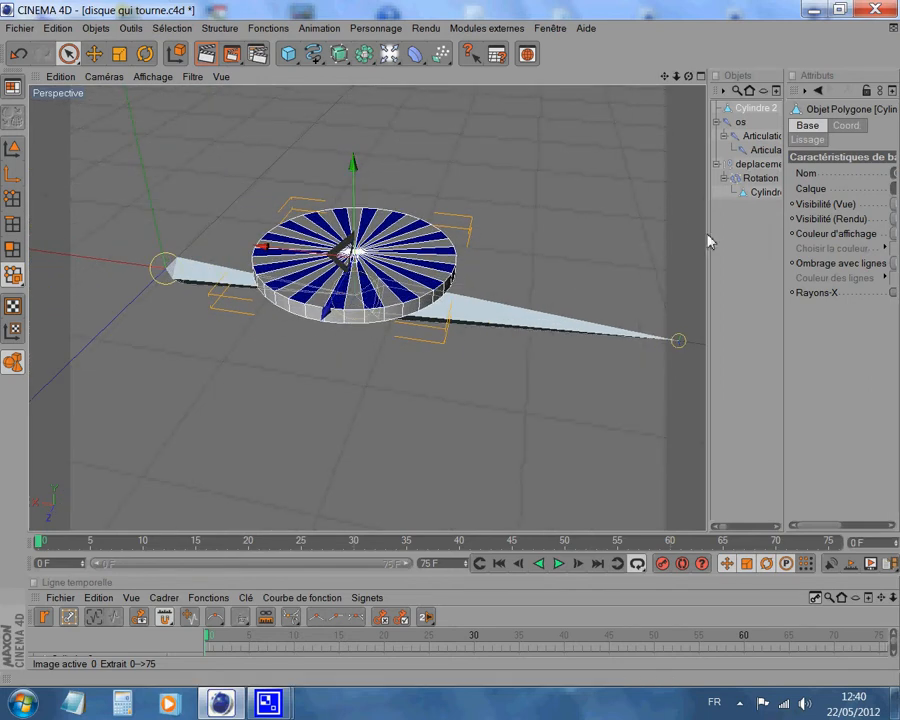
pyautogui.moveTo(705, 242); pyautogui.dragTo(636, 236)
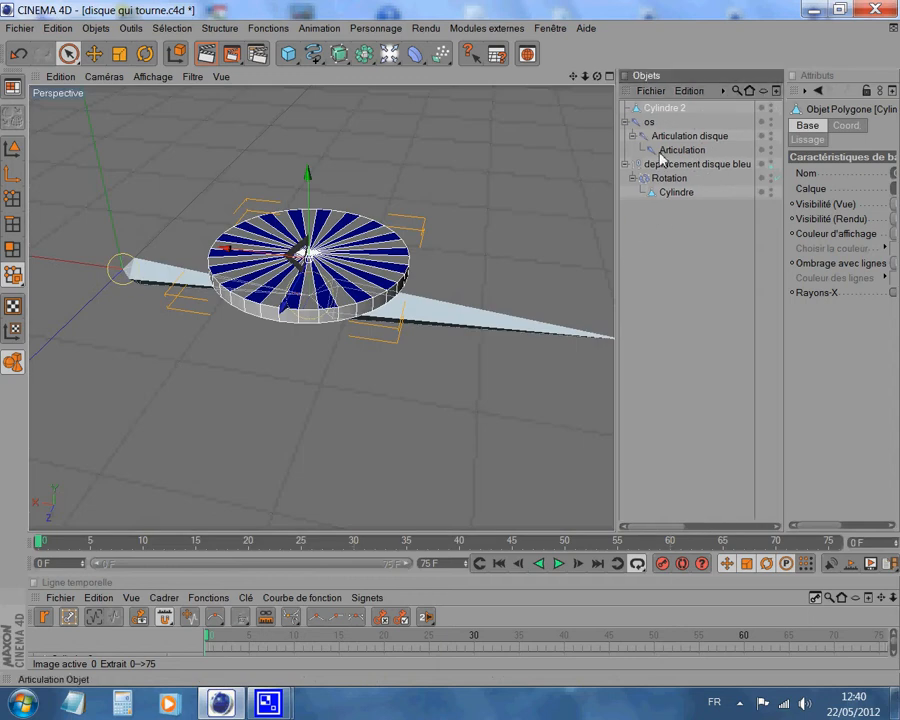
# Raise Cylindre 2 along Y above the joint chain and make it a child of the Articulation disque joint
pyautogui.moveTo(308, 198); pyautogui.dragTo(307, 145)
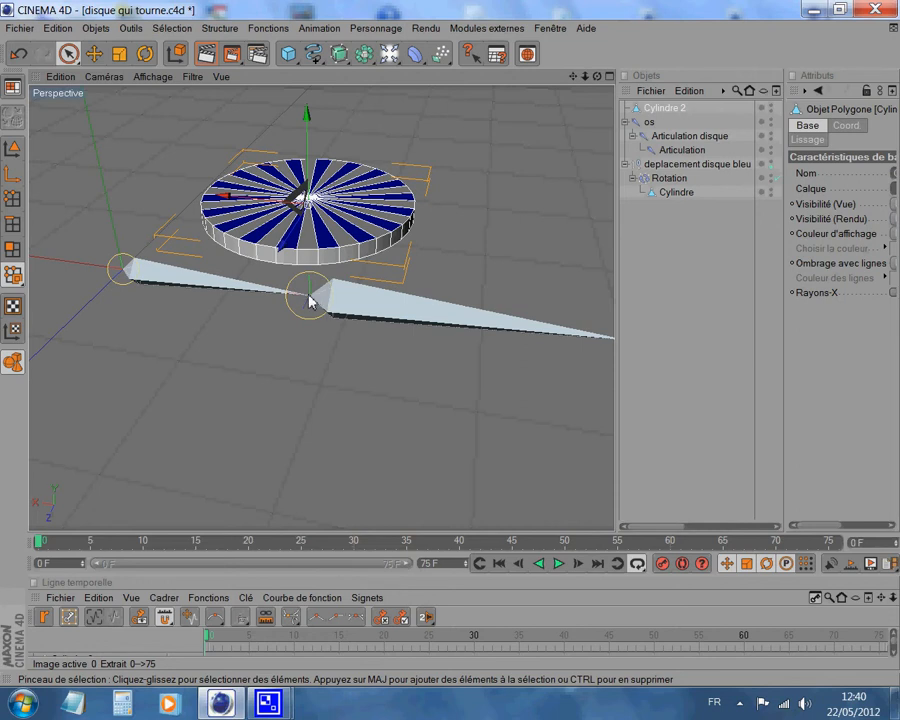
pyautogui.click(663, 139)
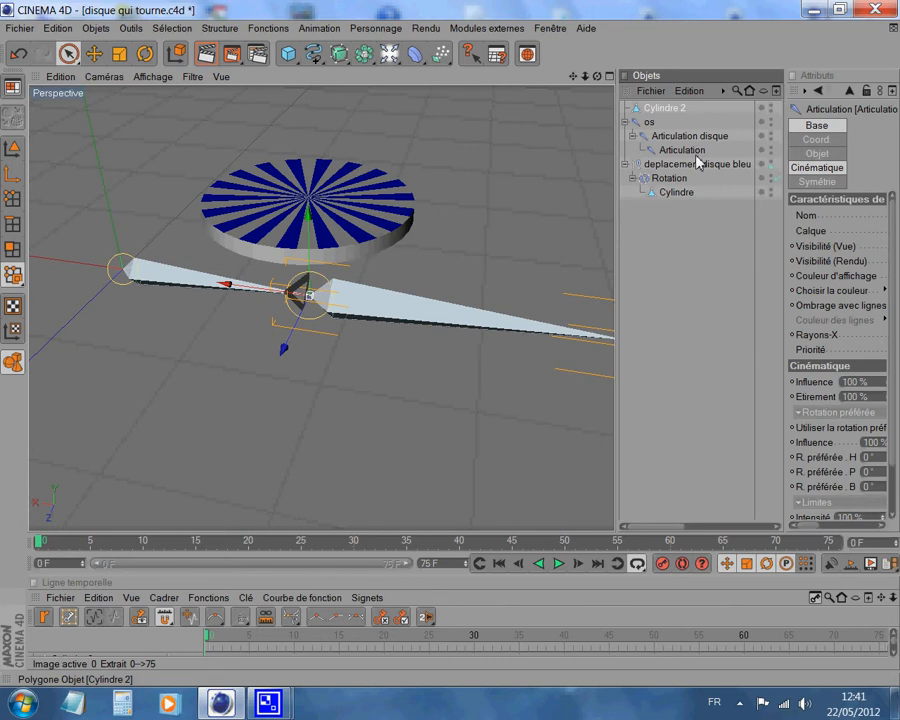
pyautogui.moveTo(672, 142); pyautogui.dragTo(670, 134)
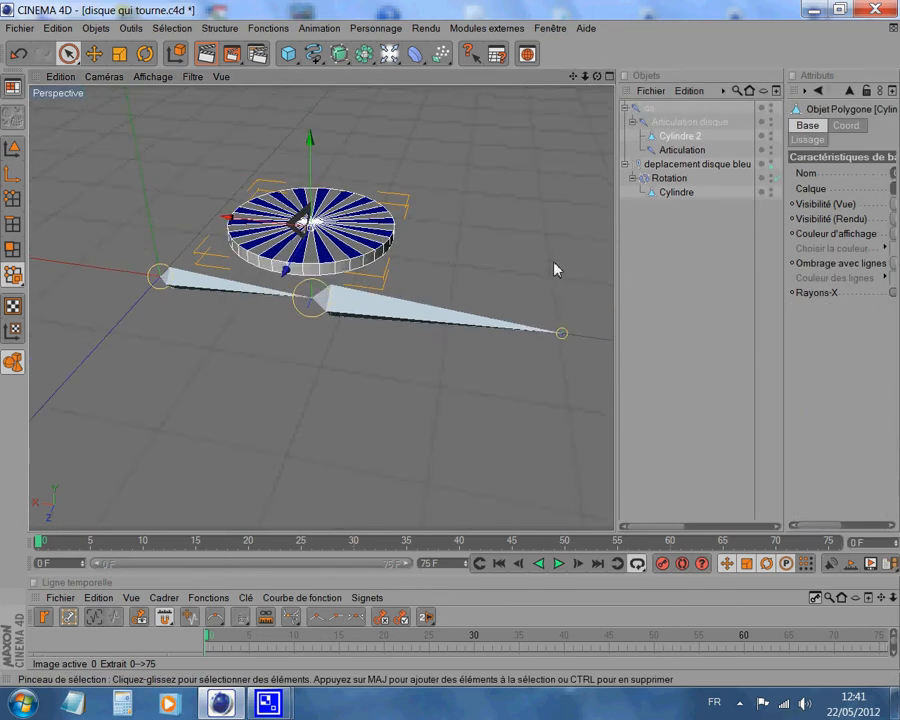
# In the top view with the timeline enlarged, record starting keyframes at frame 0 for os and Articulation disque
pyautogui.press('F2')
pyautogui.scroll(-3, 402, 445)
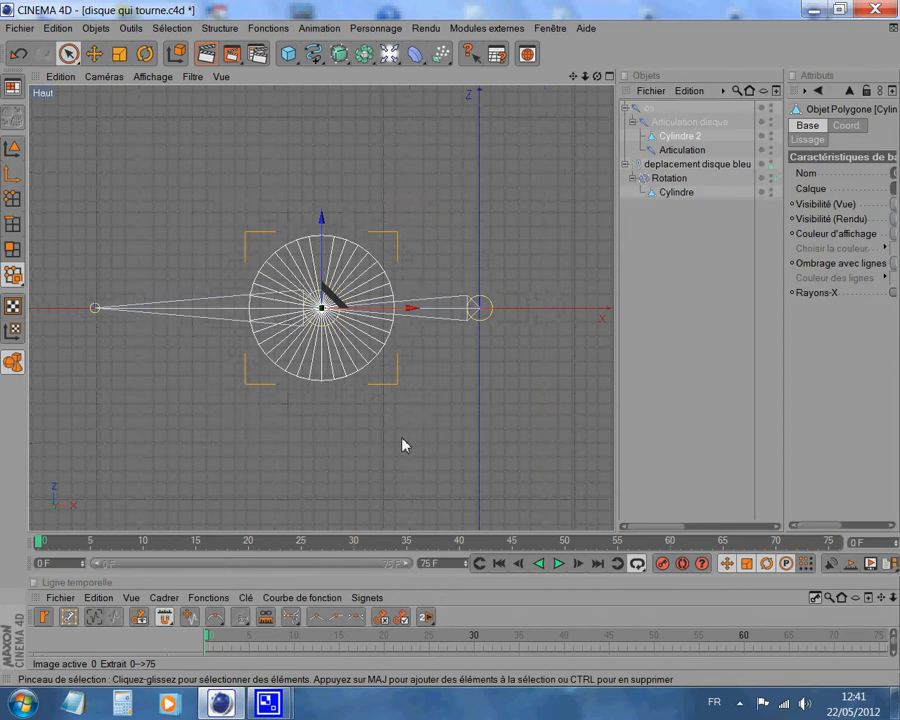
pyautogui.moveTo(448, 534); pyautogui.dragTo(488, 366)
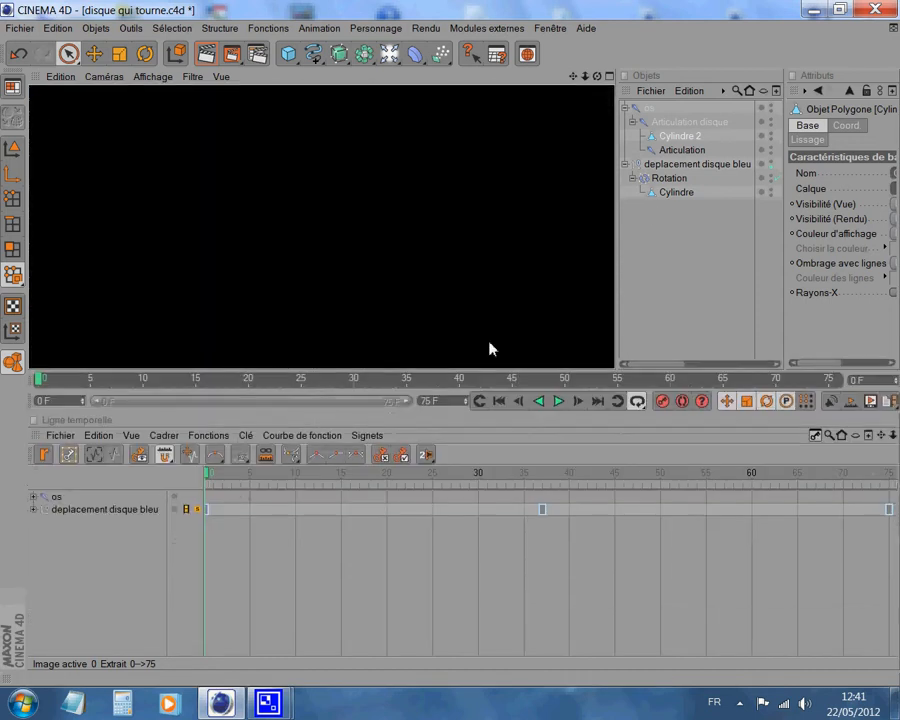
pyautogui.click(626, 109)
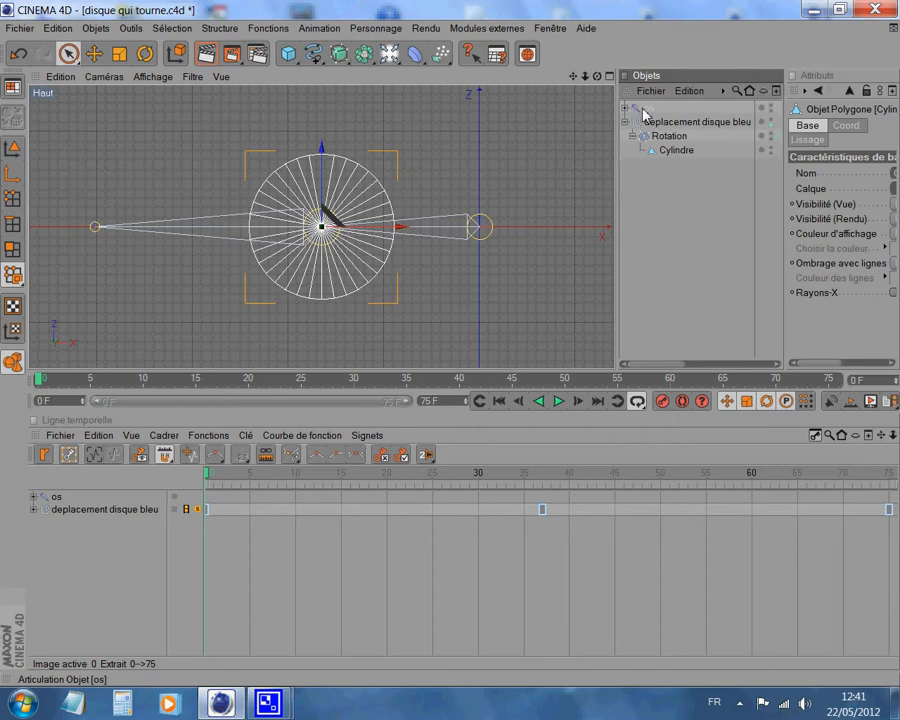
pyautogui.click(644, 110)
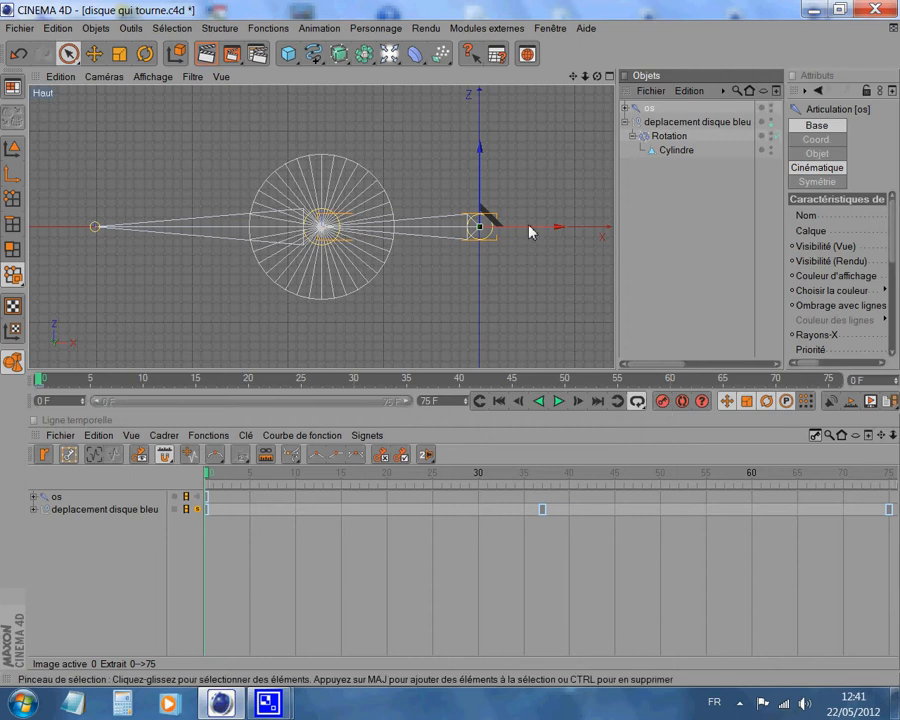
pyautogui.click(625, 108)
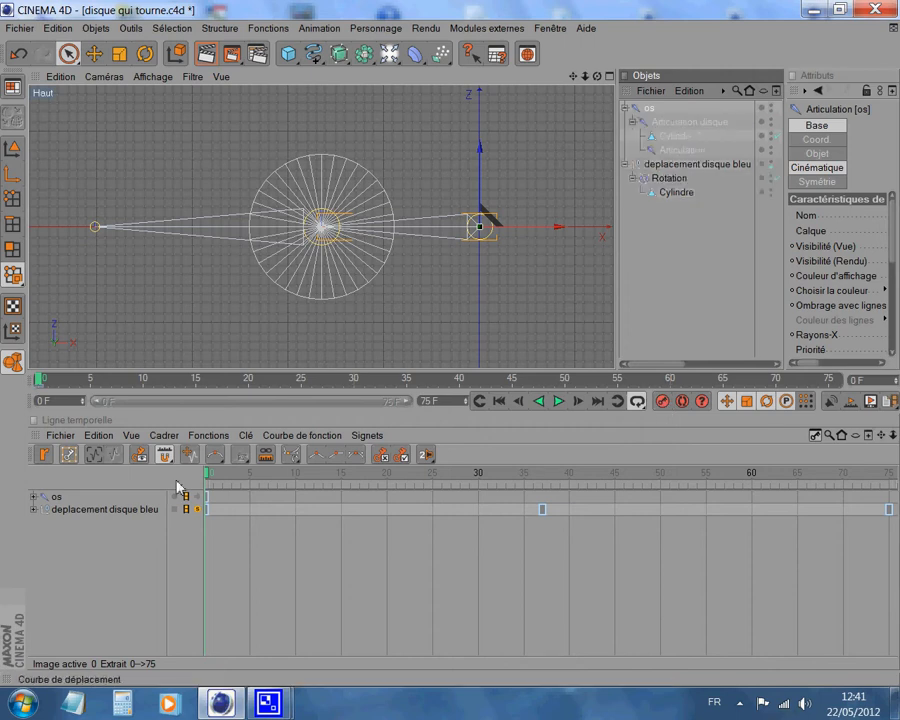
pyautogui.click(664, 124)
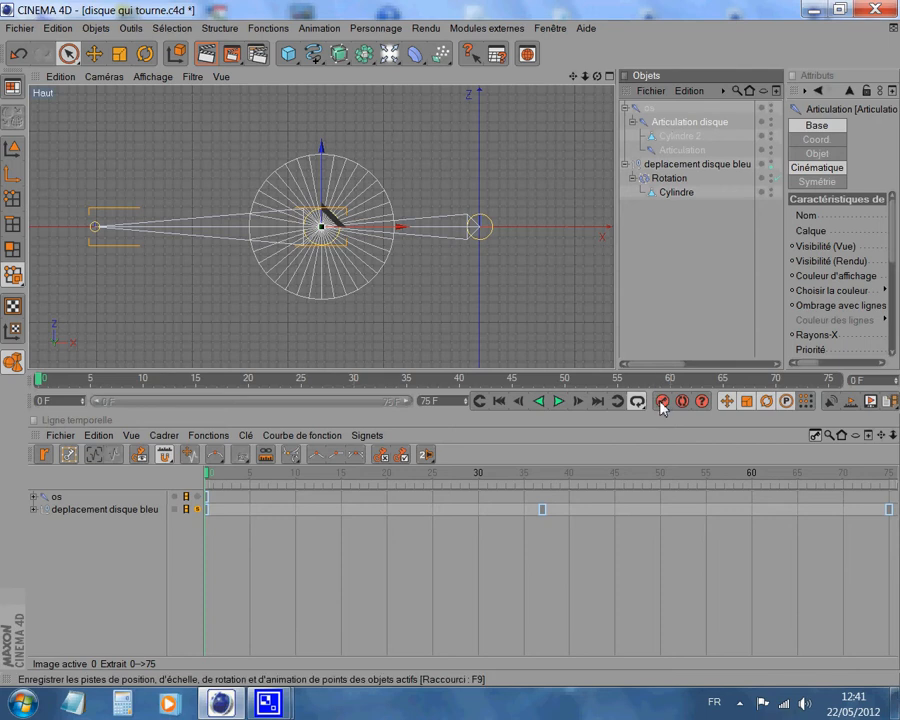
# At frame 28, rotate the Articulation disque joint in the top view and record a keyframe
pyautogui.click(34, 497)
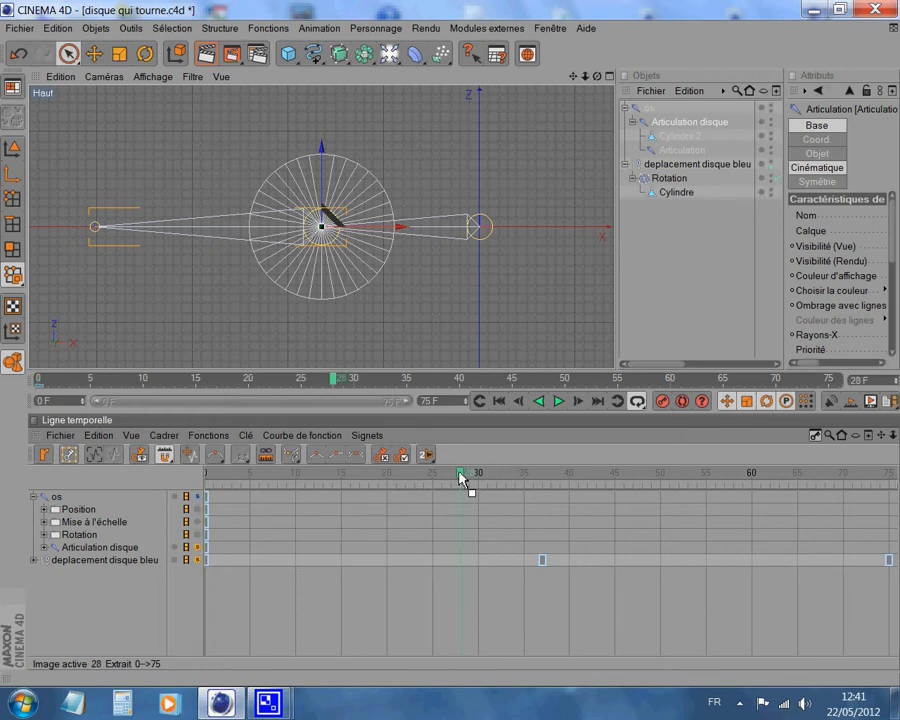
pyautogui.click(147, 54)
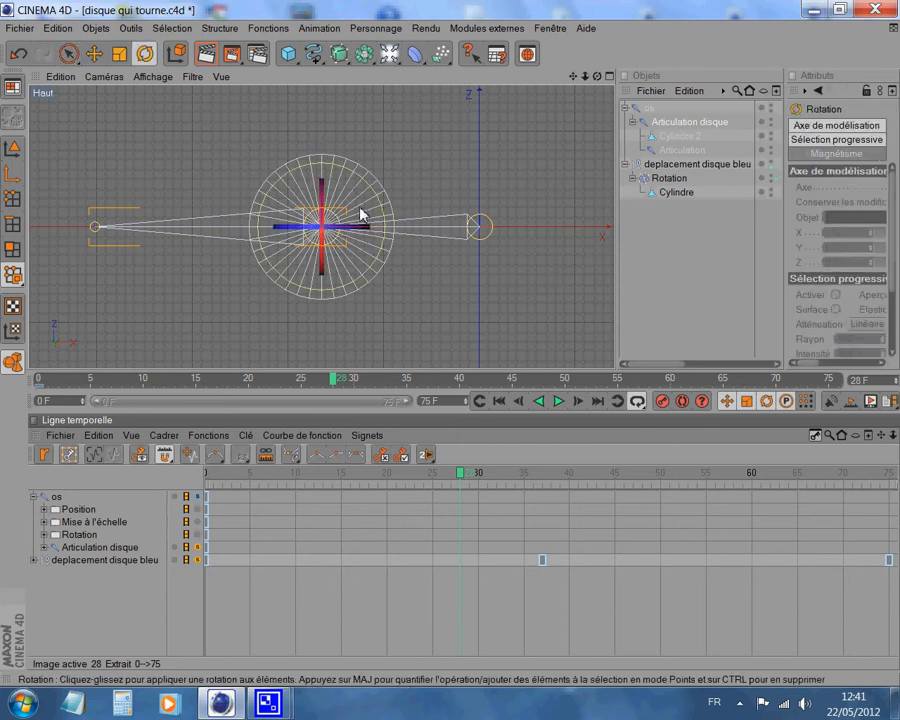
pyautogui.scroll(3, 352, 193)
pyautogui.moveTo(350, 188); pyautogui.dragTo(390, 196)
pyautogui.click(662, 401)
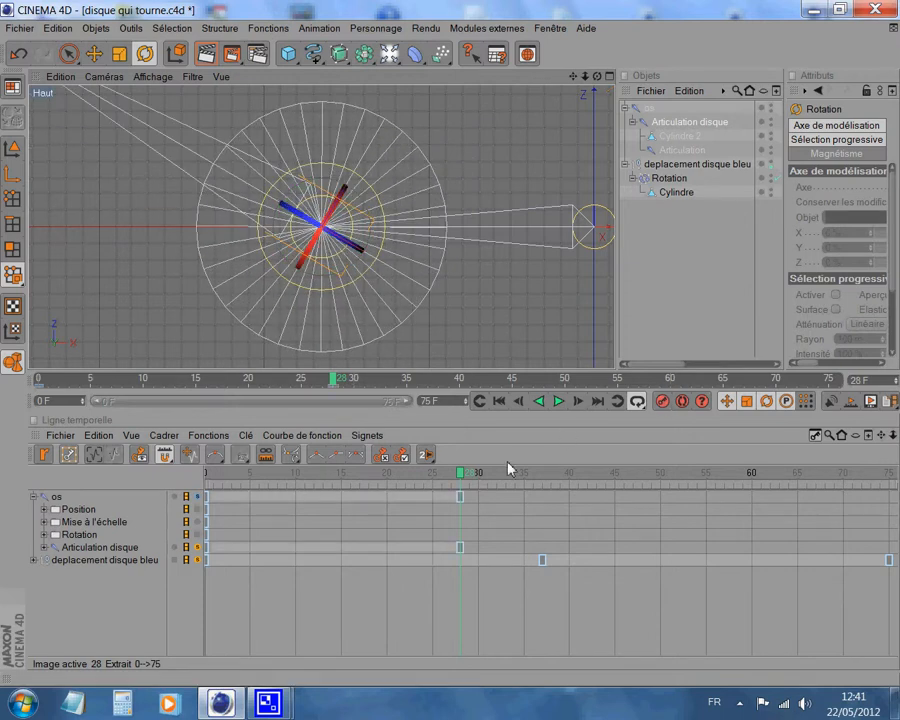
# At frame 54, rotate the Articulation disque joint further in the same direction and record another keyframe
pyautogui.moveTo(463, 479); pyautogui.dragTo(697, 478)
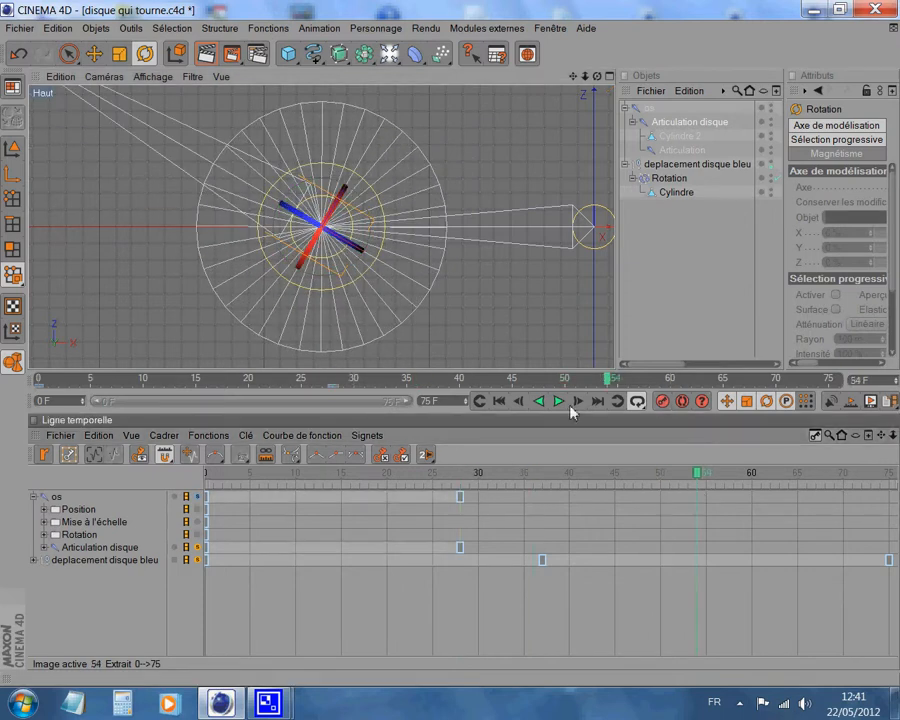
pyautogui.moveTo(367, 208); pyautogui.dragTo(398, 240)
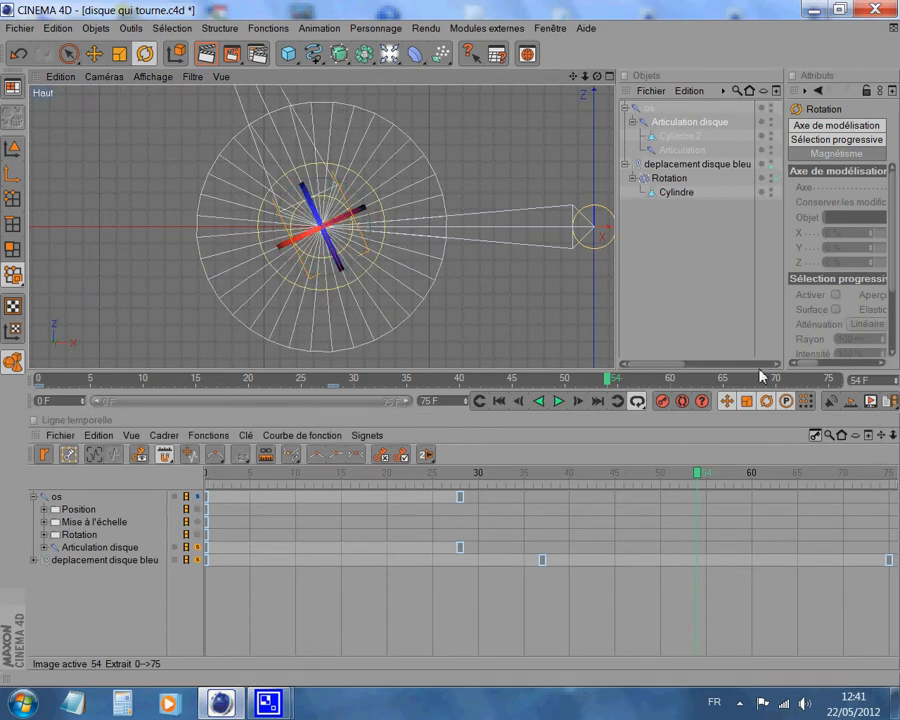
pyautogui.click(662, 400)
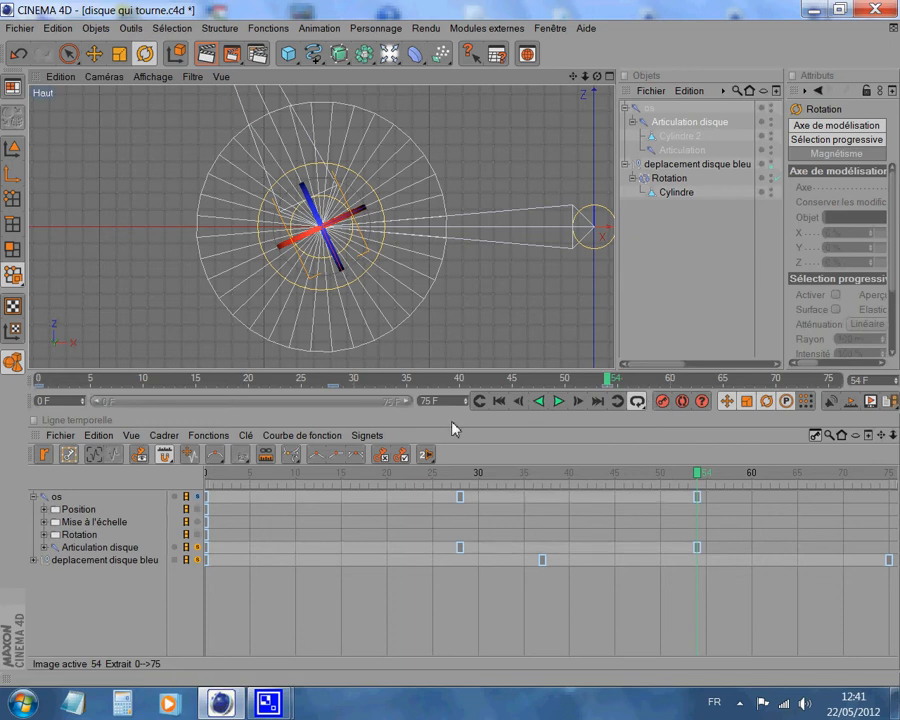
# Back at frame 0 in the perspective view, move the os joint chain along X and Z closer to the original blue disc
pyautogui.click(499, 400)
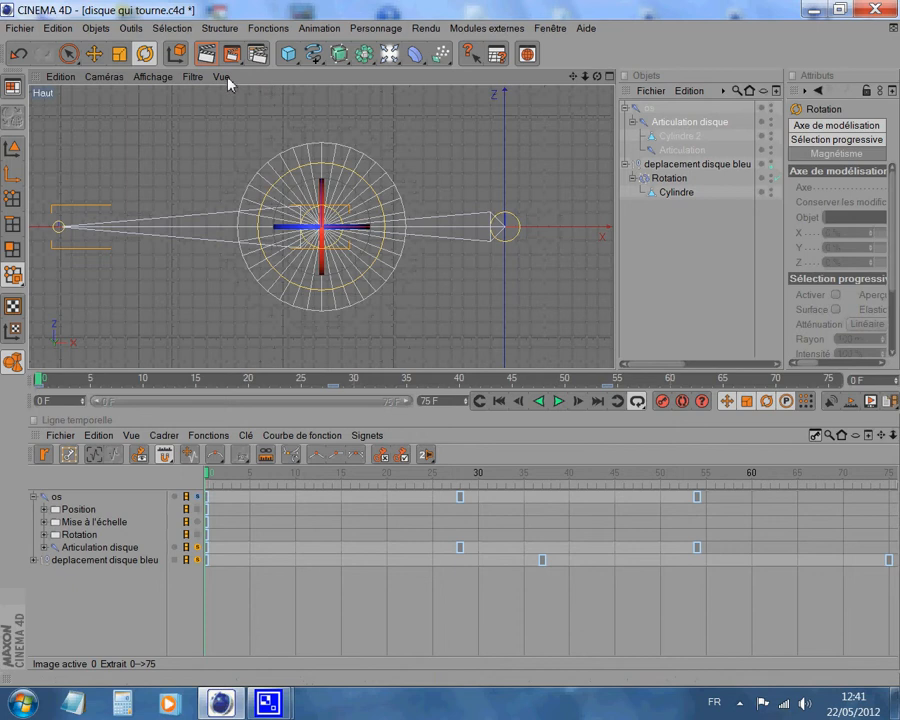
pyautogui.click(222, 77)
pyautogui.click(236, 136)
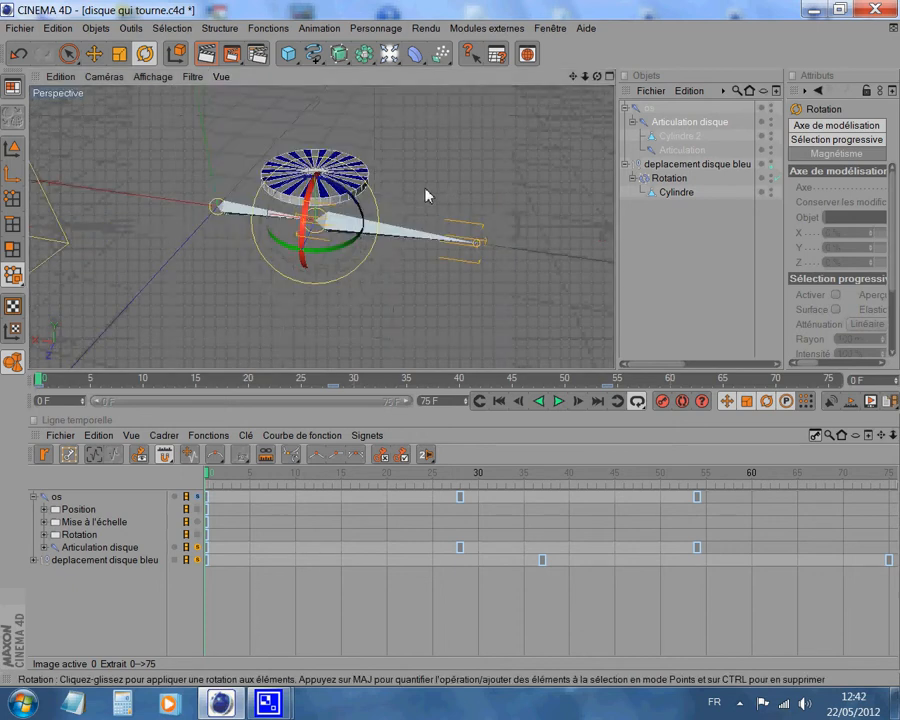
pyautogui.scroll(-1, 425, 188)
pyautogui.moveTo(572, 76); pyautogui.dragTo(502, 318)
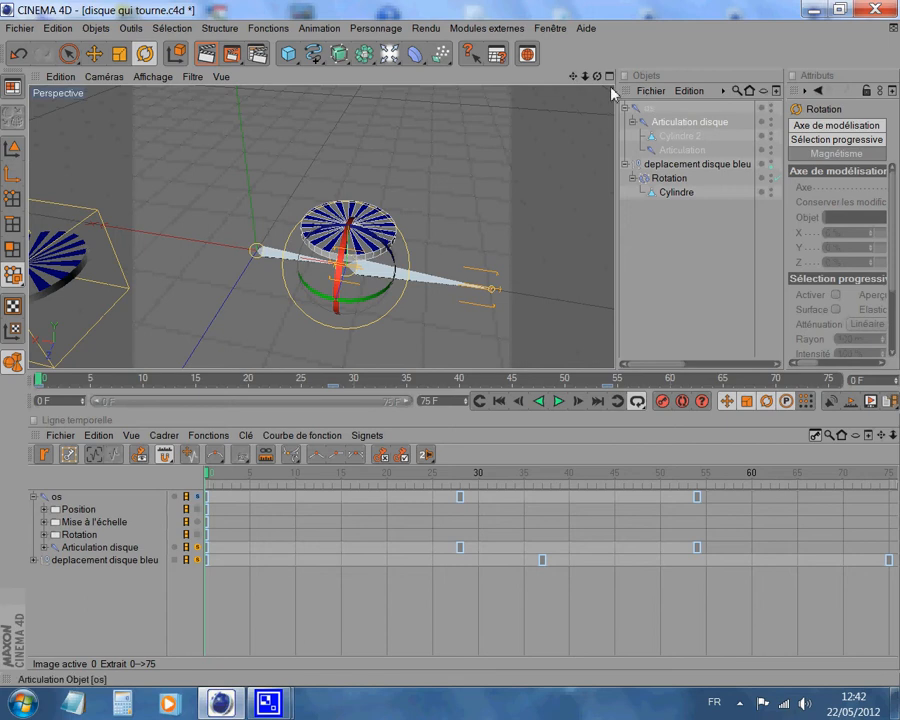
pyautogui.moveTo(572, 76); pyautogui.dragTo(437, 328)
pyautogui.scroll(2, 545, 163)
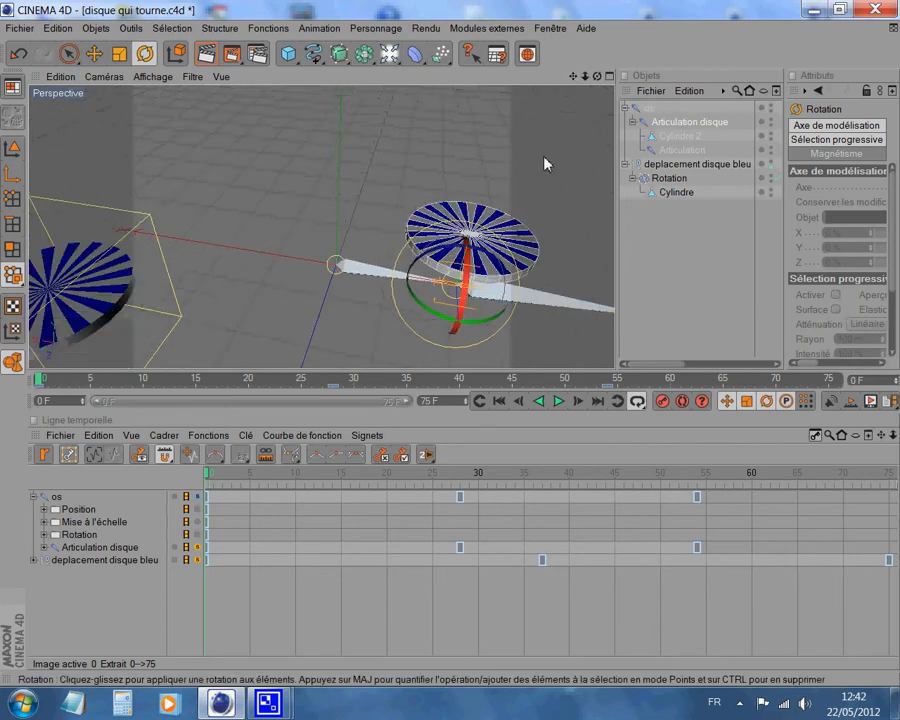
pyautogui.moveTo(573, 76); pyautogui.dragTo(453, 344)
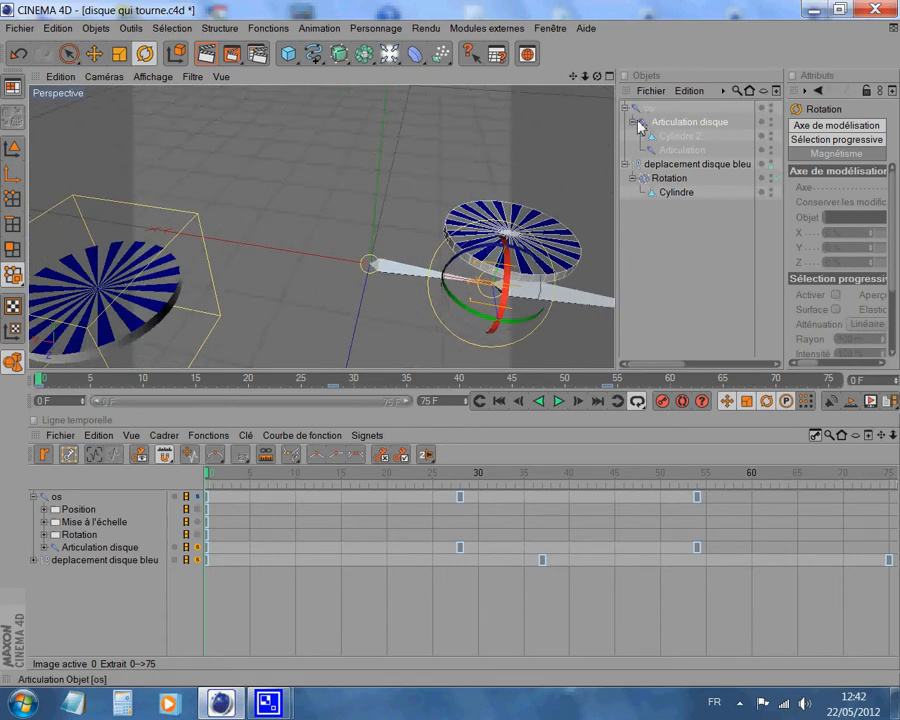
pyautogui.click(638, 109)
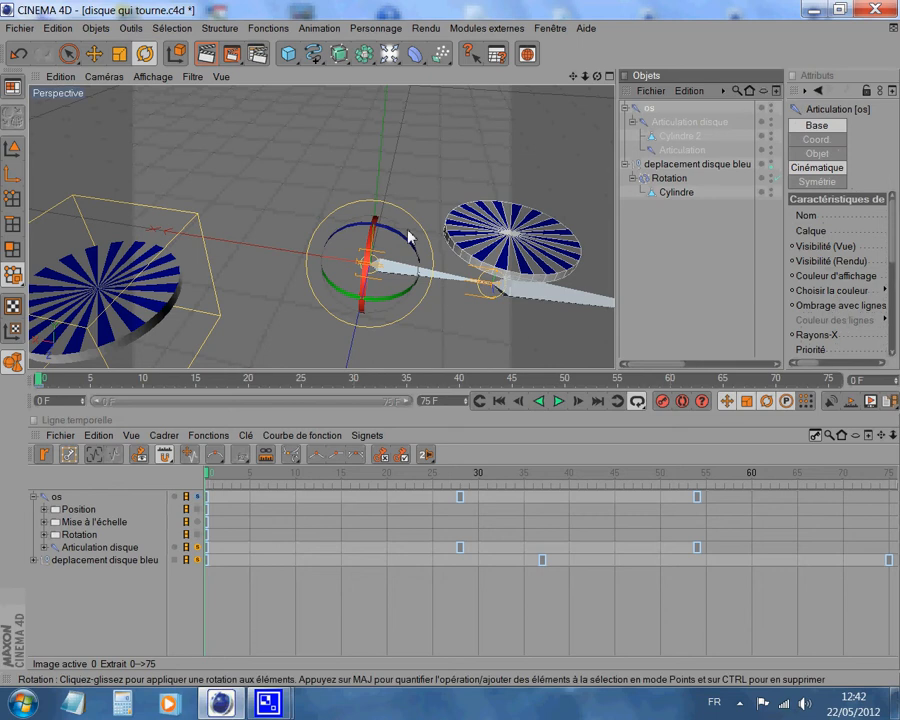
pyautogui.click(67, 55)
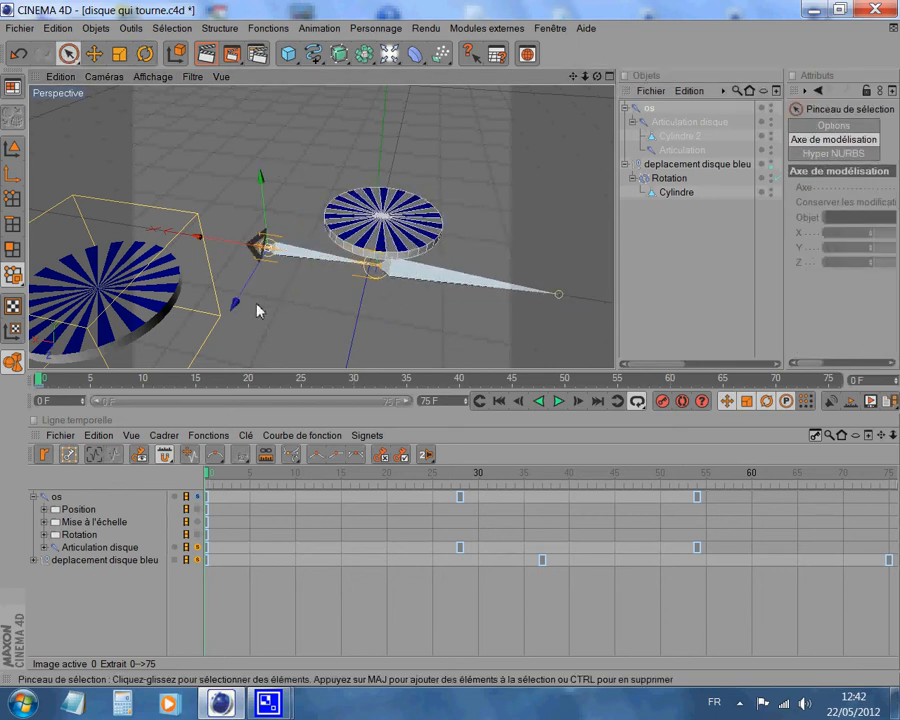
pyautogui.moveTo(232, 301); pyautogui.dragTo(462, 440)
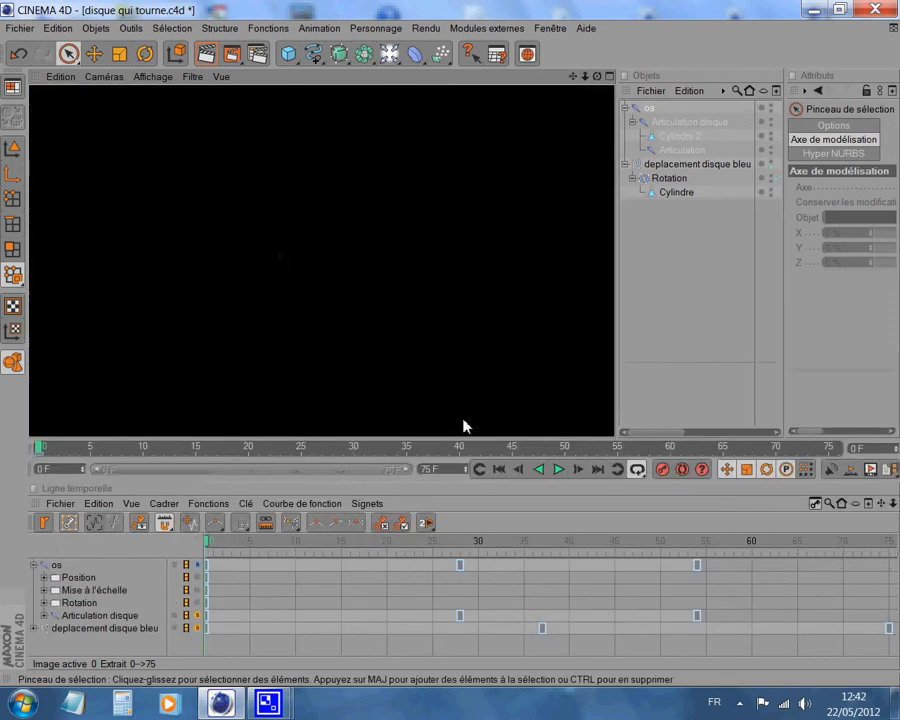
# Play the animation and compare the joint-driven rotation of Cylindre 2 with the motion of the original disc
pyautogui.click(558, 469)
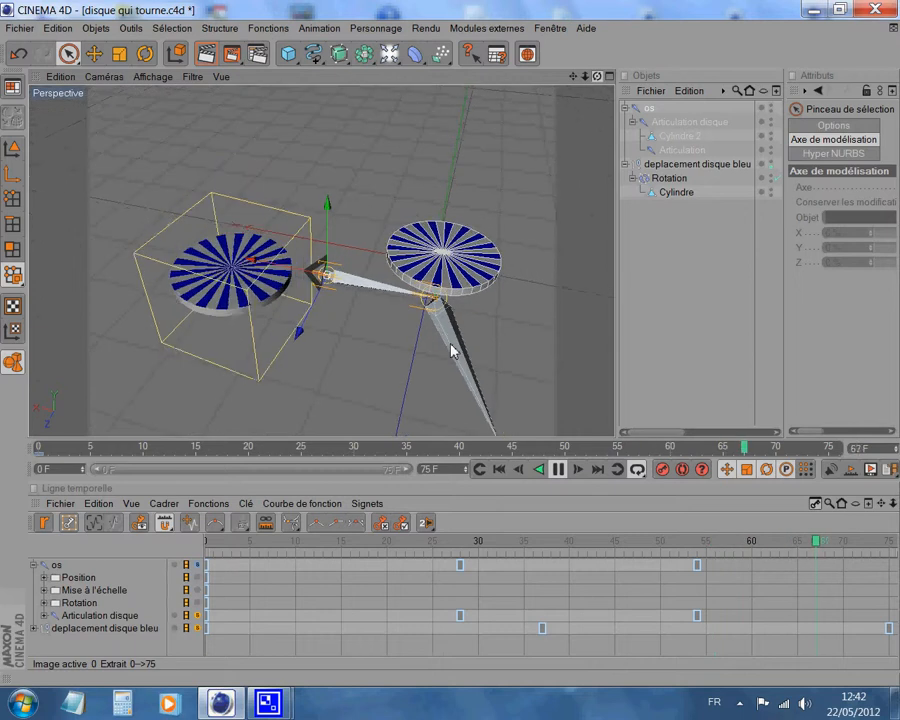
pyautogui.scroll(5, 504, 147)
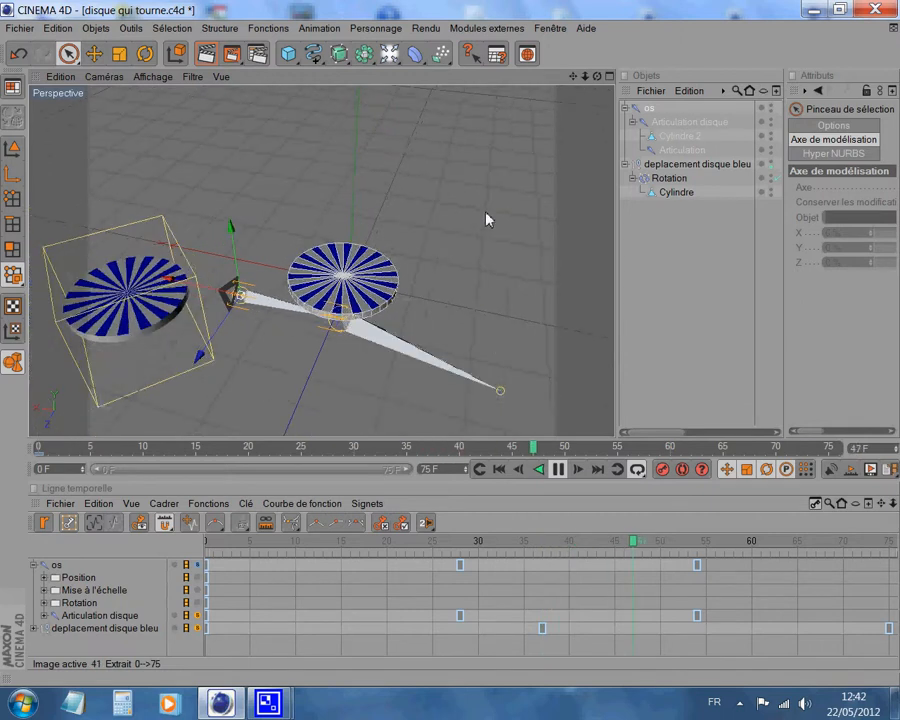
pyautogui.scroll(-2, 434, 240)
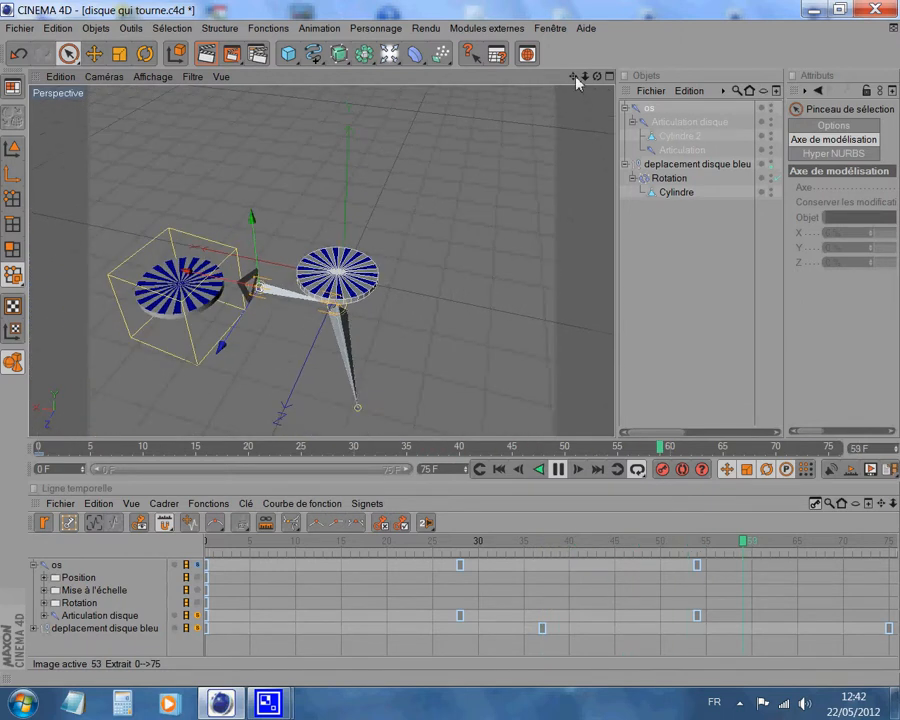
pyautogui.scroll(2, 498, 172)
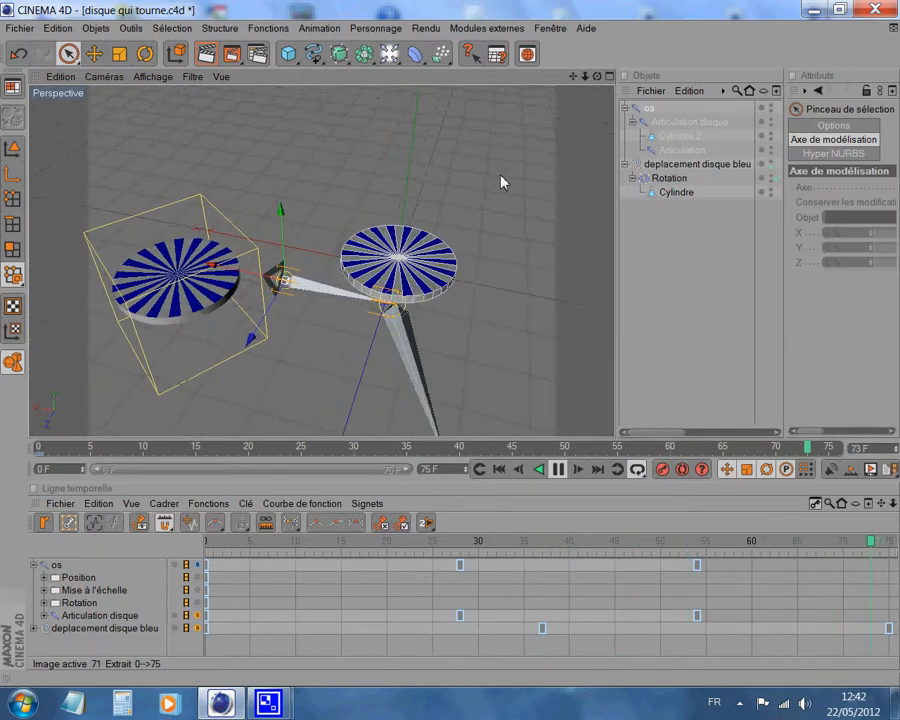
pyautogui.scroll(2, 462, 197)
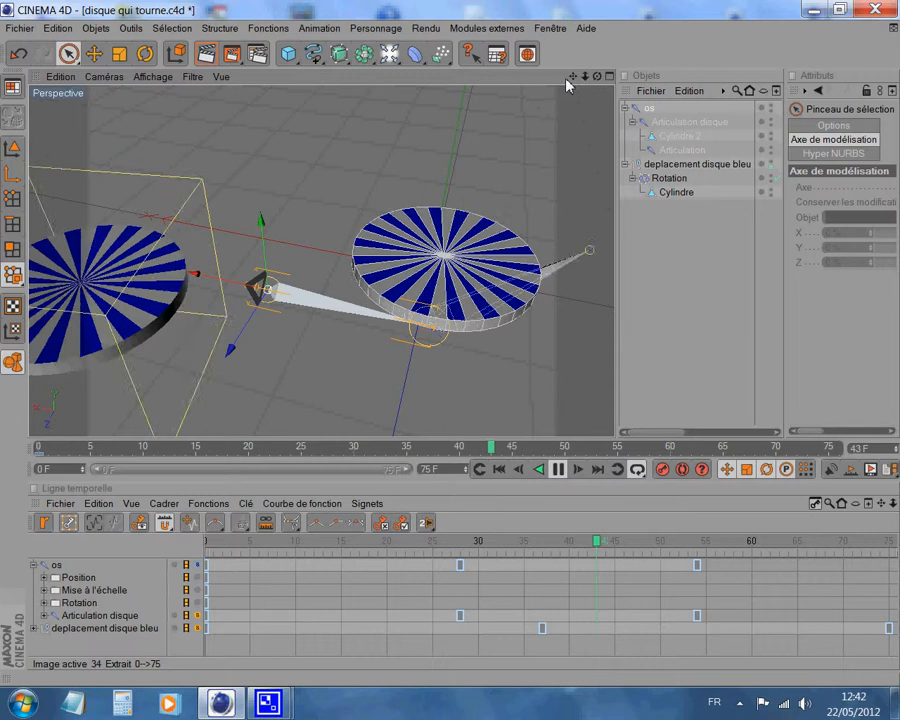
pyautogui.moveTo(597, 76); pyautogui.dragTo(481, 211)
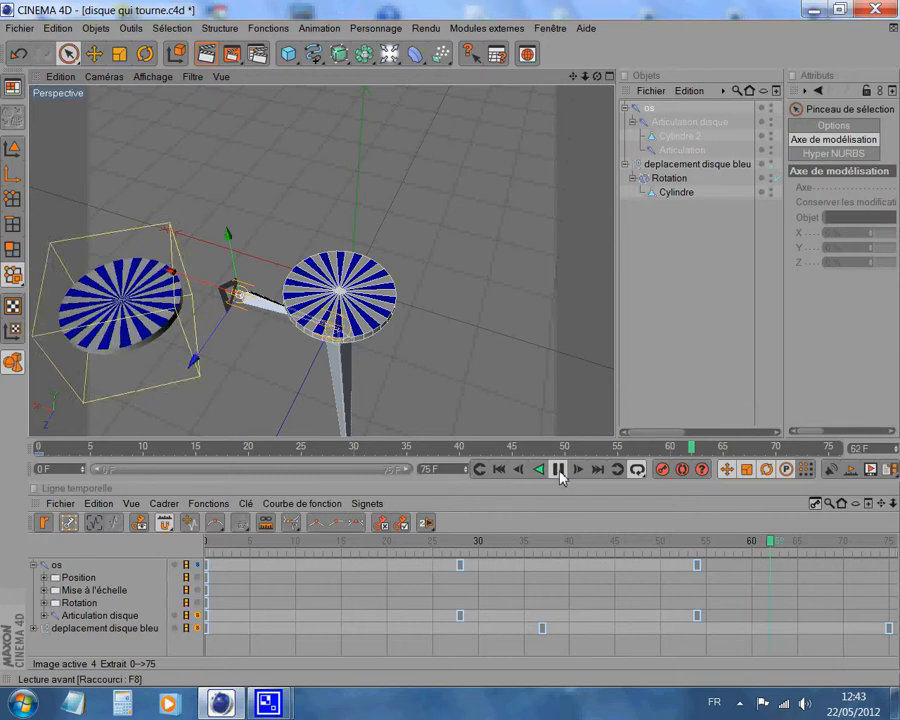
# Pause the animation at frame 65 and examine Cylindre 2 and the joint chain from several distances
pyautogui.scroll(3, 480, 334)
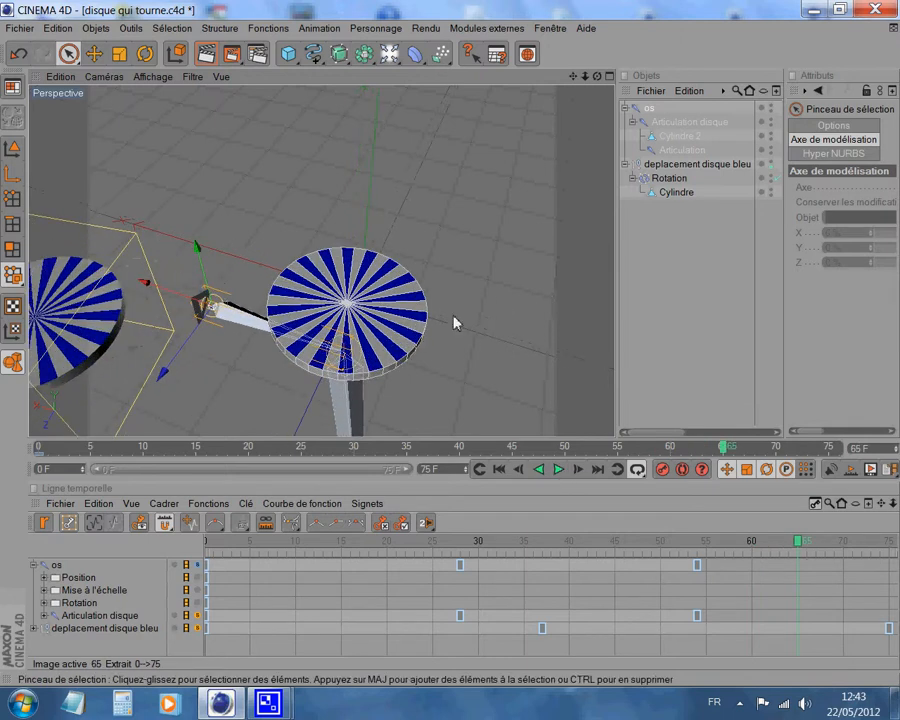
pyautogui.scroll(-2, 454, 321)
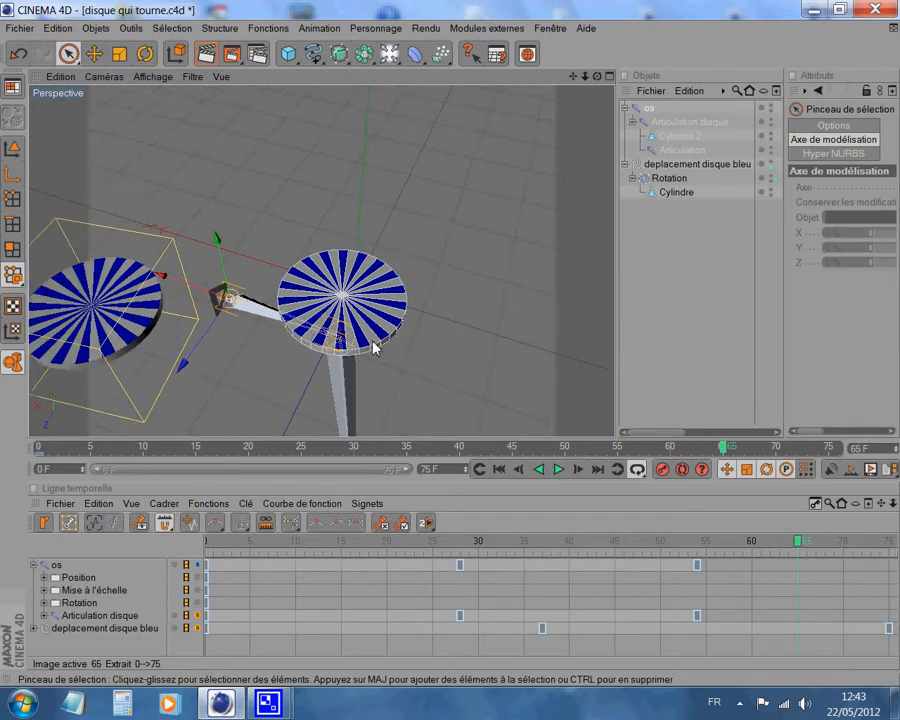
pyautogui.scroll(-3, 330, 320)
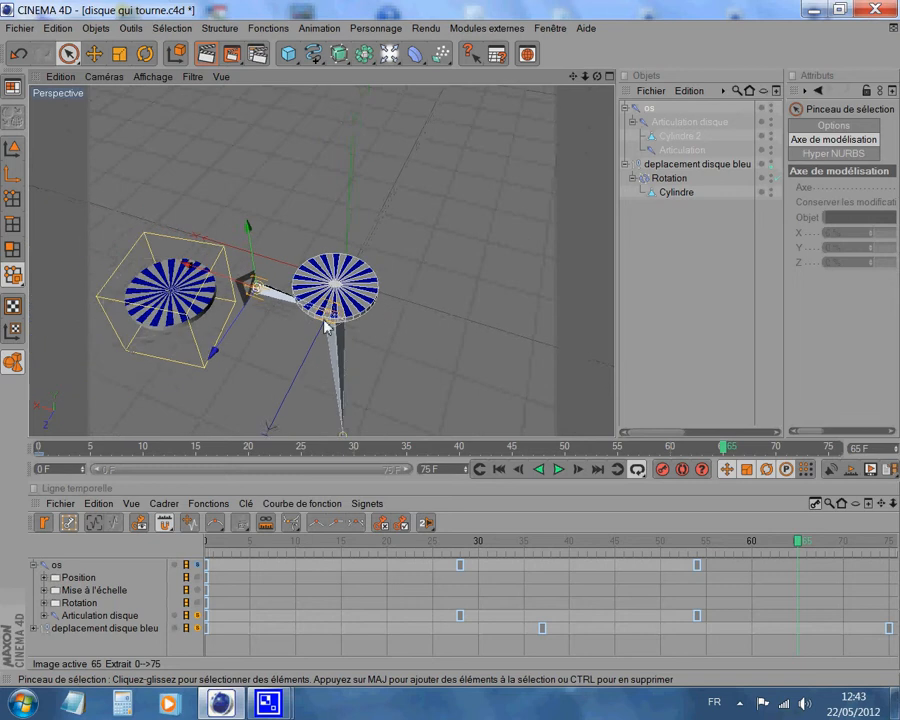
pyautogui.scroll(3, 330, 318)
pyautogui.scroll(-2, 355, 320)
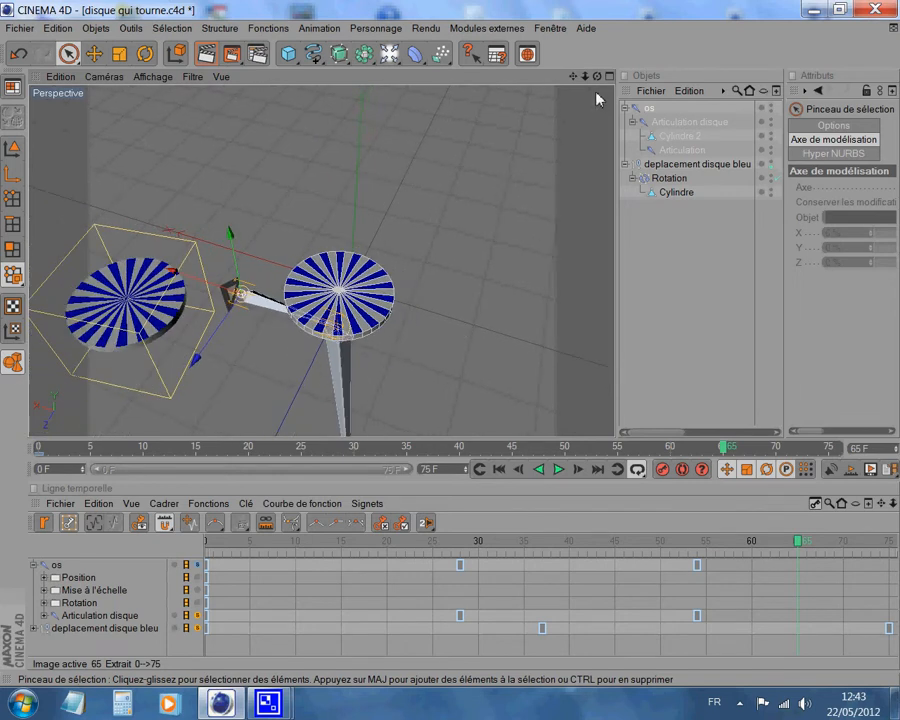
pyautogui.moveTo(577, 76); pyautogui.dragTo(450, 350)
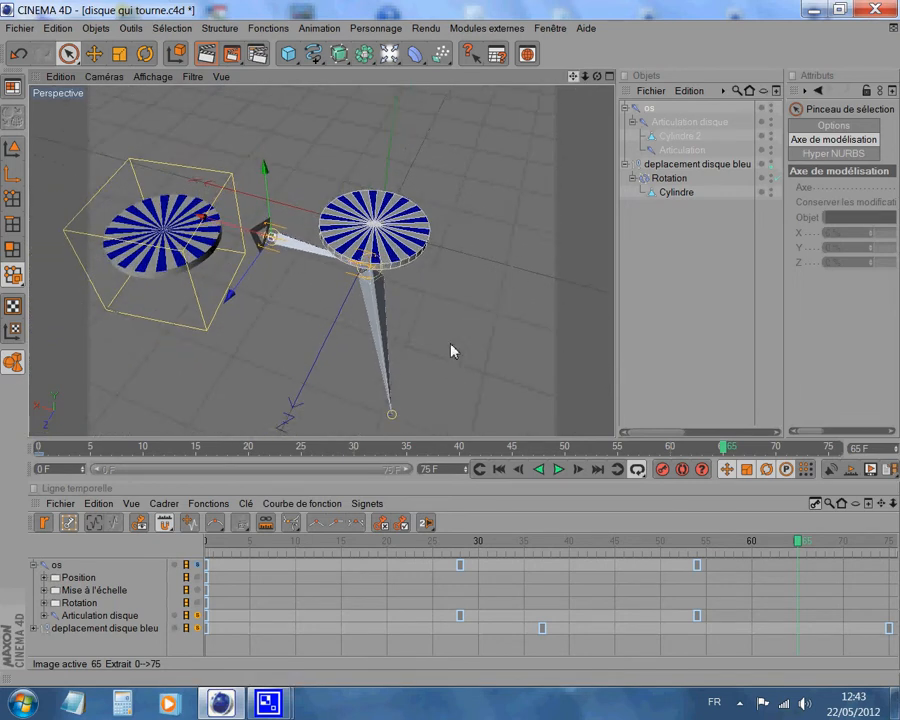
pyautogui.scroll(2, 484, 197)
pyautogui.moveTo(575, 76); pyautogui.dragTo(404, 372)
pyautogui.scroll(-3, 449, 193)
pyautogui.scroll(2, 449, 193)
pyautogui.scroll(-1, 452, 194)
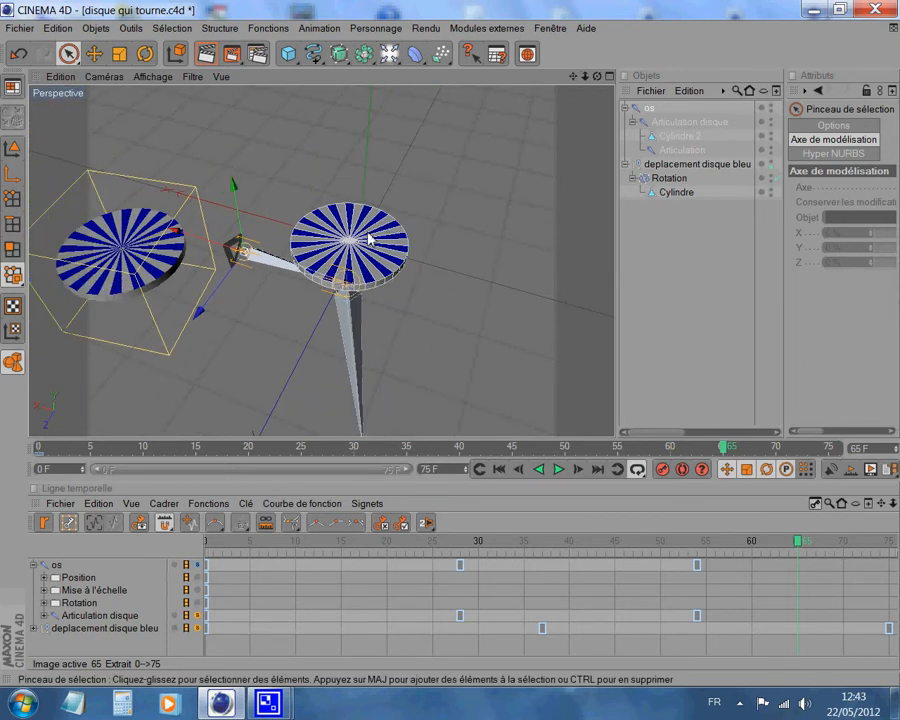
# Compare the paused Cylindre 2 and its joint chain with the original blue disc at close and wider range
pyautogui.scroll(2, 388, 242)
pyautogui.scroll(-4, 390, 240)
pyautogui.scroll(3, 444, 228)
pyautogui.scroll(-3, 438, 223)
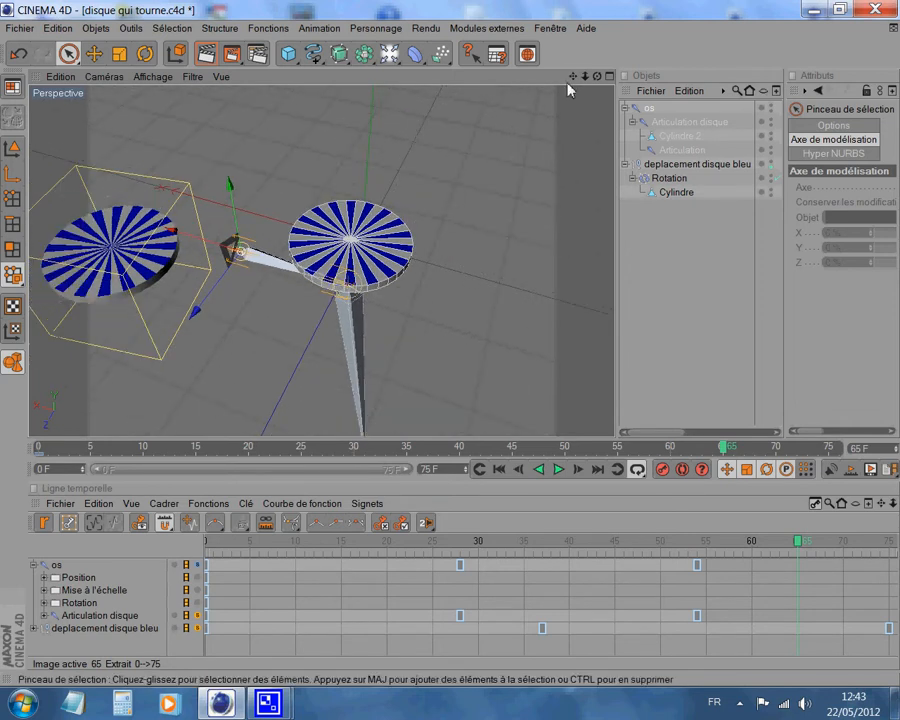
pyautogui.moveTo(573, 77); pyautogui.dragTo(451, 350)
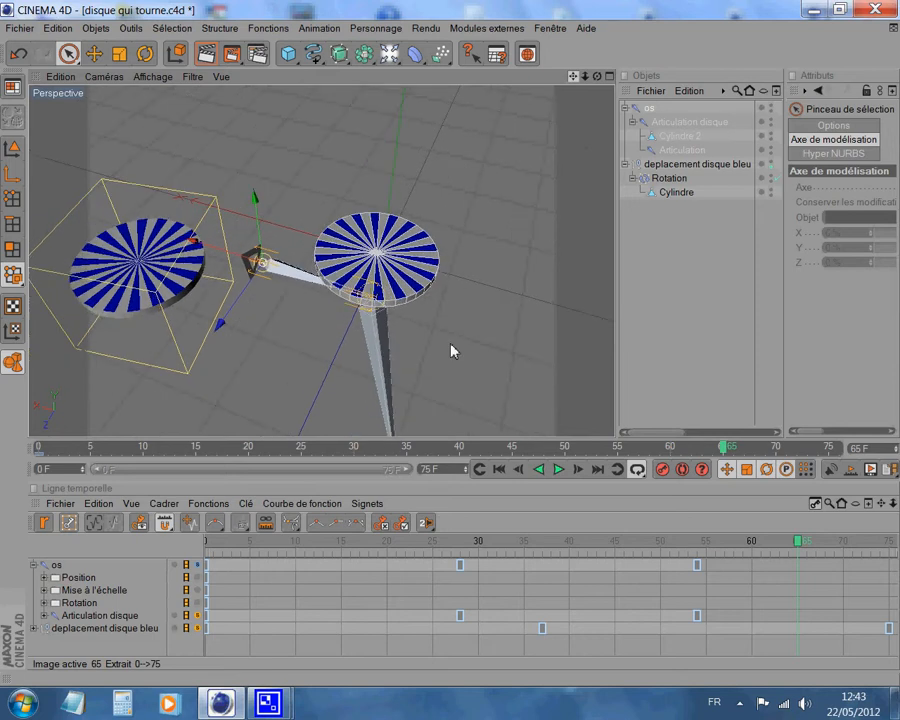
pyautogui.scroll(3, 478, 173)
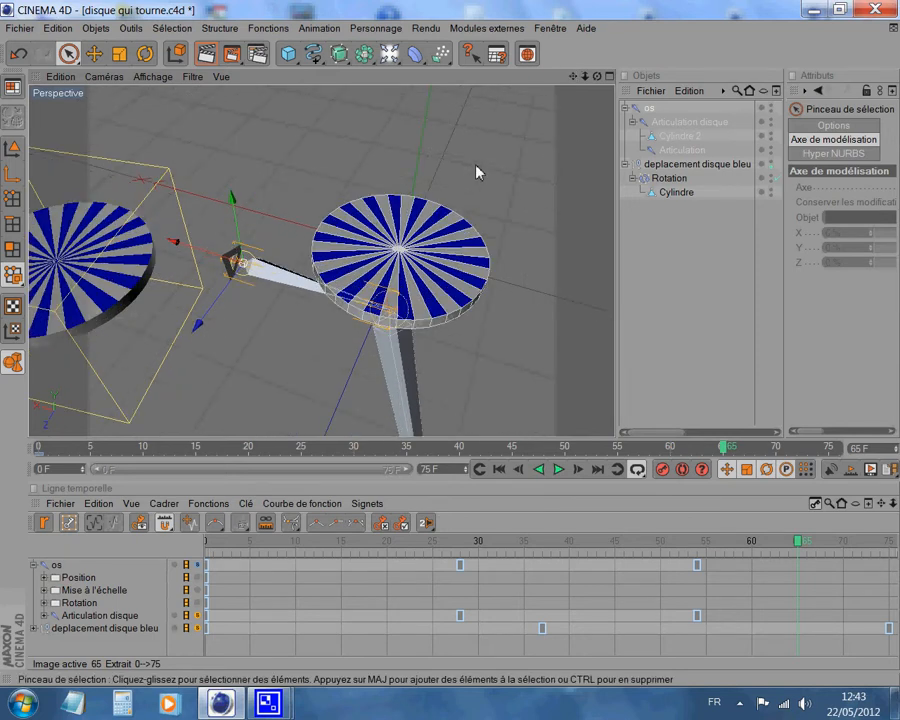
pyautogui.scroll(-2, 478, 173)
pyautogui.scroll(-1, 482, 180)
pyautogui.scroll(3, 455, 240)
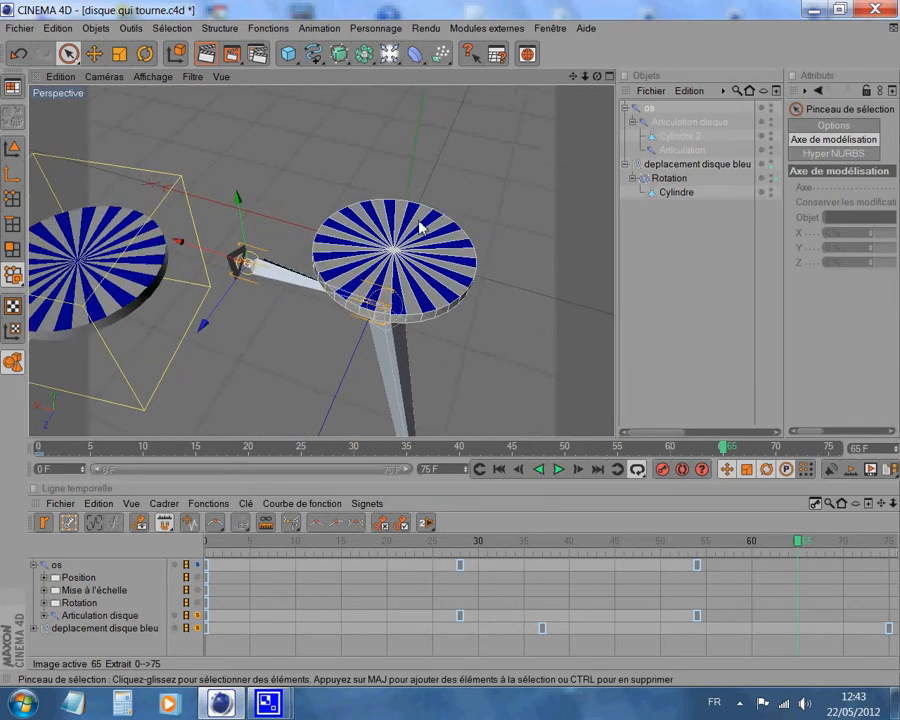
pyautogui.scroll(-2, 452, 248)
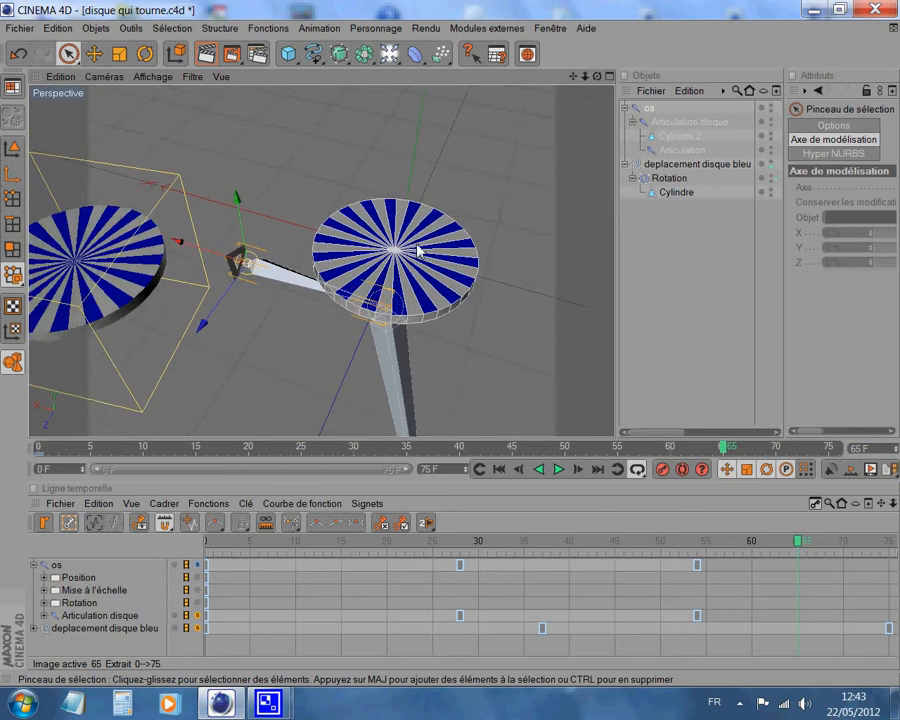
pyautogui.scroll(-1, 418, 250)
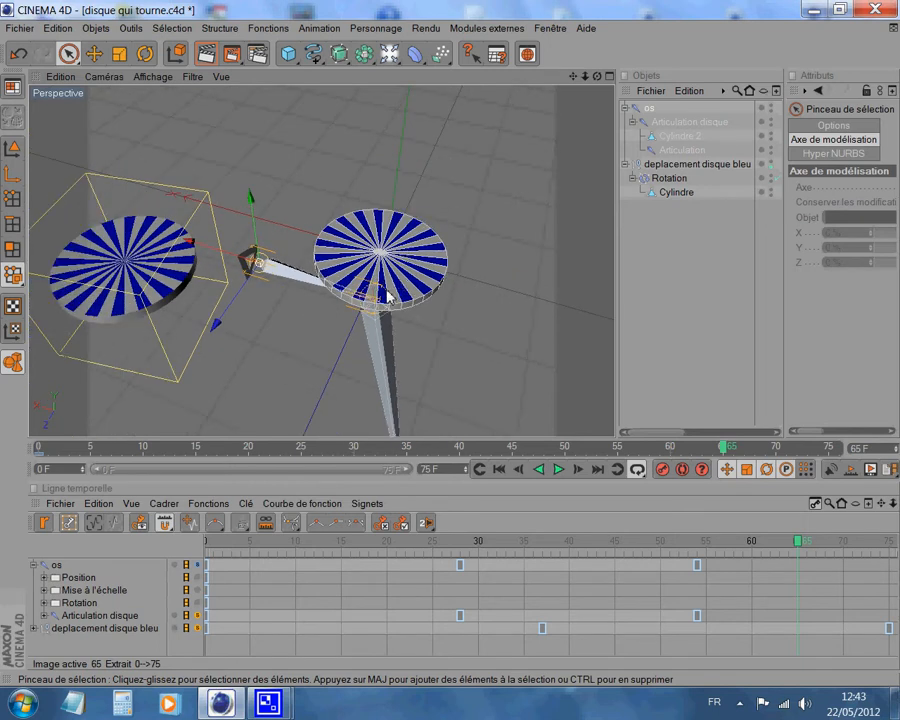
pyautogui.scroll(3, 400, 280)
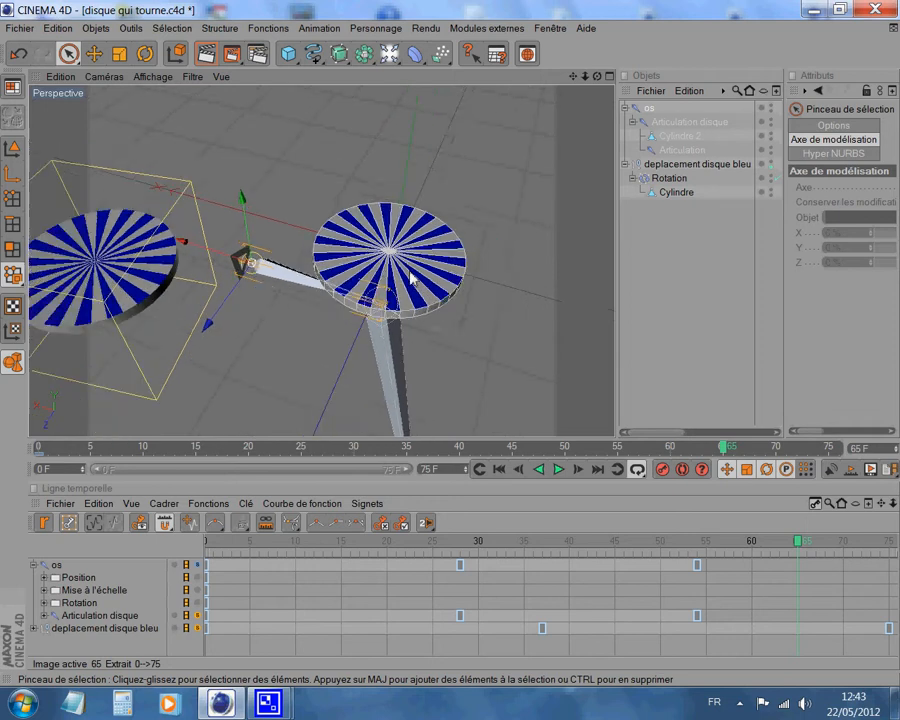
# Inspect how Cylindre 2 sits on the middle joint and its bones from higher and lower viewing angles
pyautogui.moveTo(597, 77); pyautogui.dragTo(530, 152)
pyautogui.moveTo(573, 76); pyautogui.dragTo(498, 338)
pyautogui.scroll(2, 484, 128)
pyautogui.scroll(2, 532, 134)
pyautogui.moveTo(570, 77); pyautogui.dragTo(452, 352)
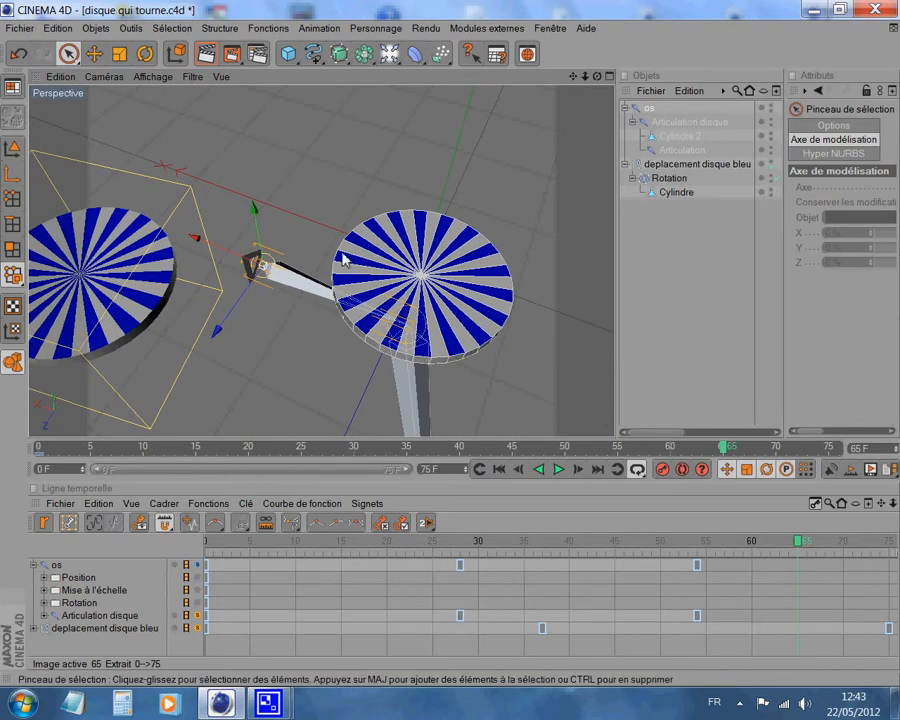
pyautogui.moveTo(573, 76); pyautogui.dragTo(548, 141)
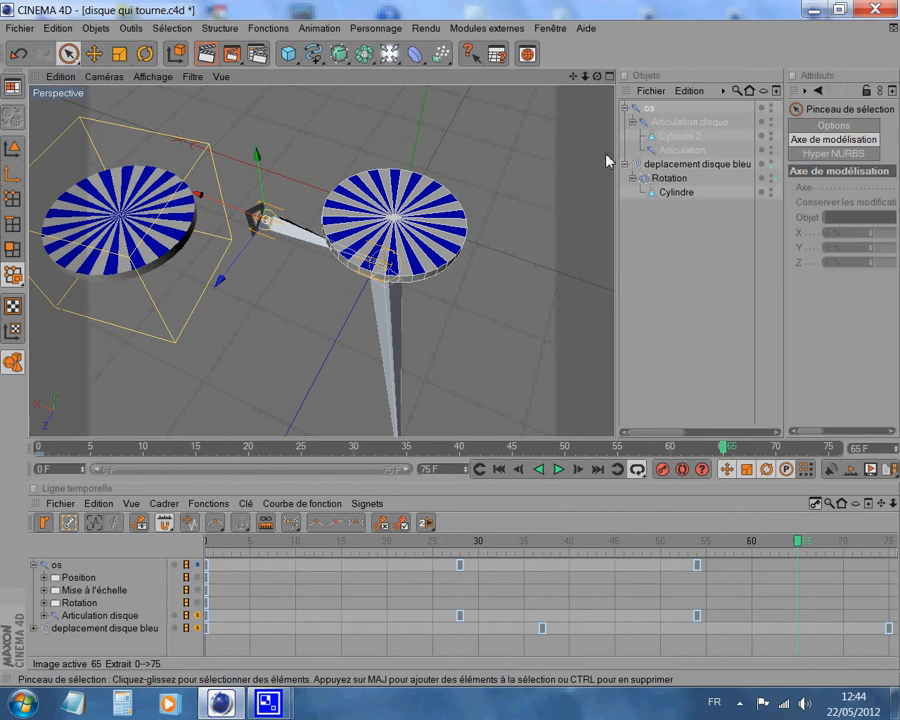
pyautogui.scroll(5, 460, 232)
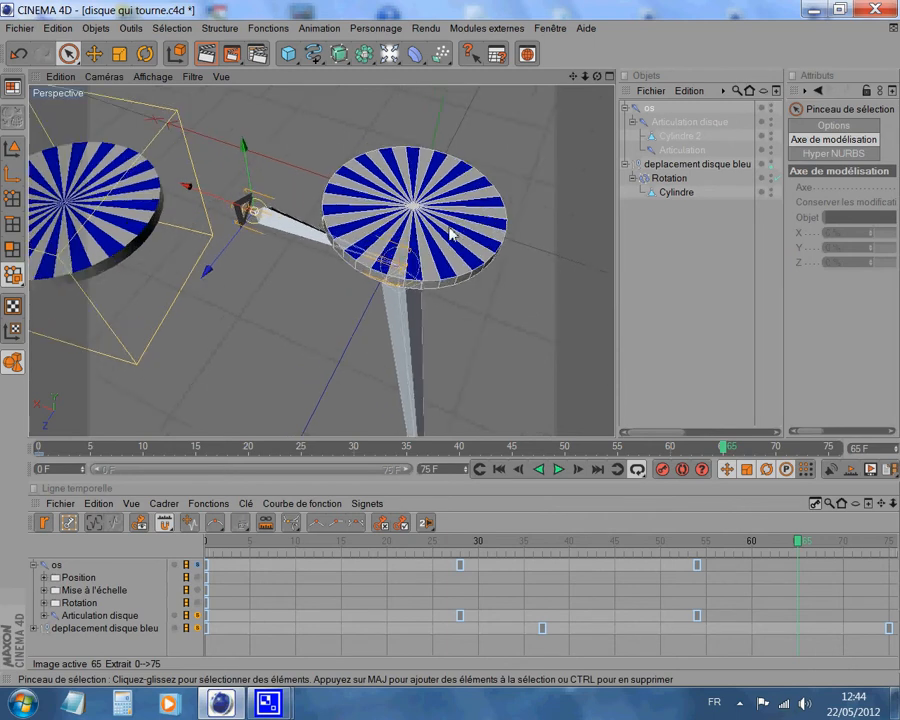
pyautogui.scroll(-3, 300, 235)
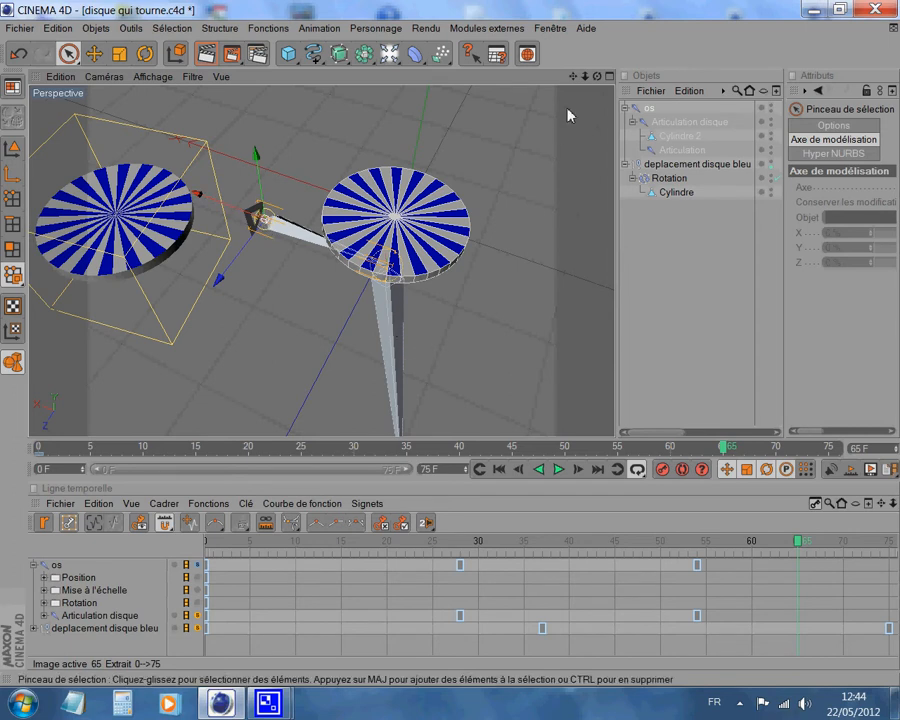
pyautogui.moveTo(599, 76); pyautogui.dragTo(450, 344)
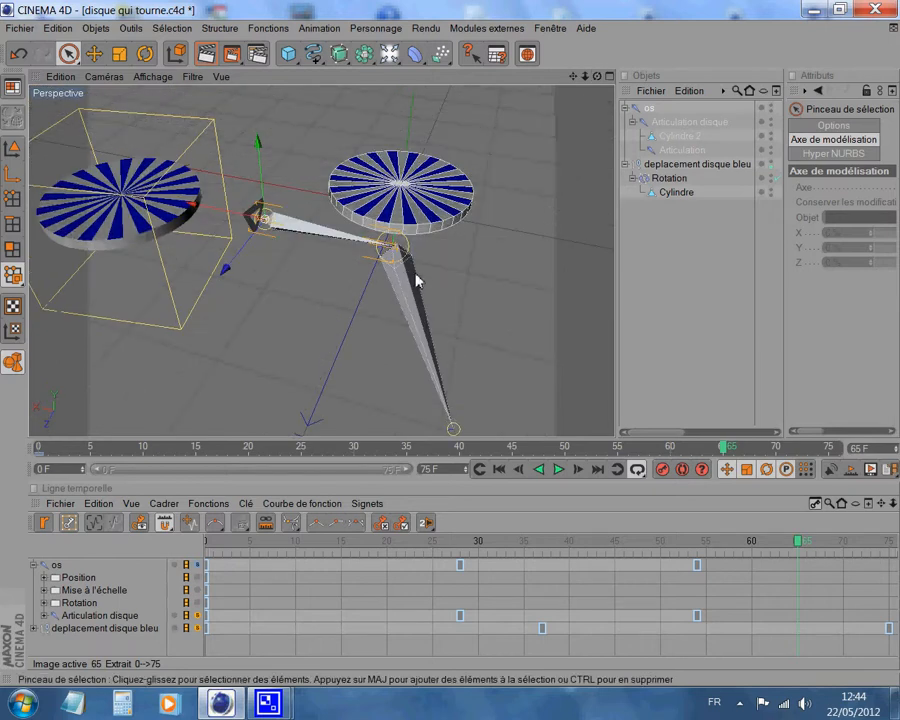
pyautogui.moveTo(597, 80)
pyautogui.mouseDown()
pyautogui.moveTo(434, 354)
pyautogui.moveTo(466, 344)
pyautogui.moveTo(452, 348)
pyautogui.mouseUp()
pyautogui.scroll(-1, 480, 262)
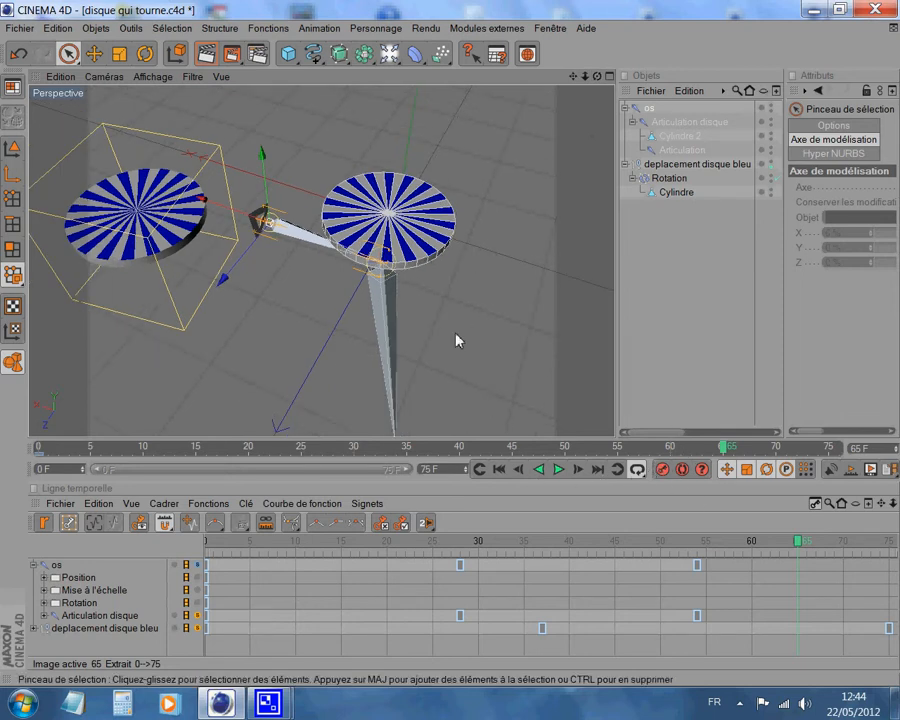
pyautogui.scroll(1, 393, 238)
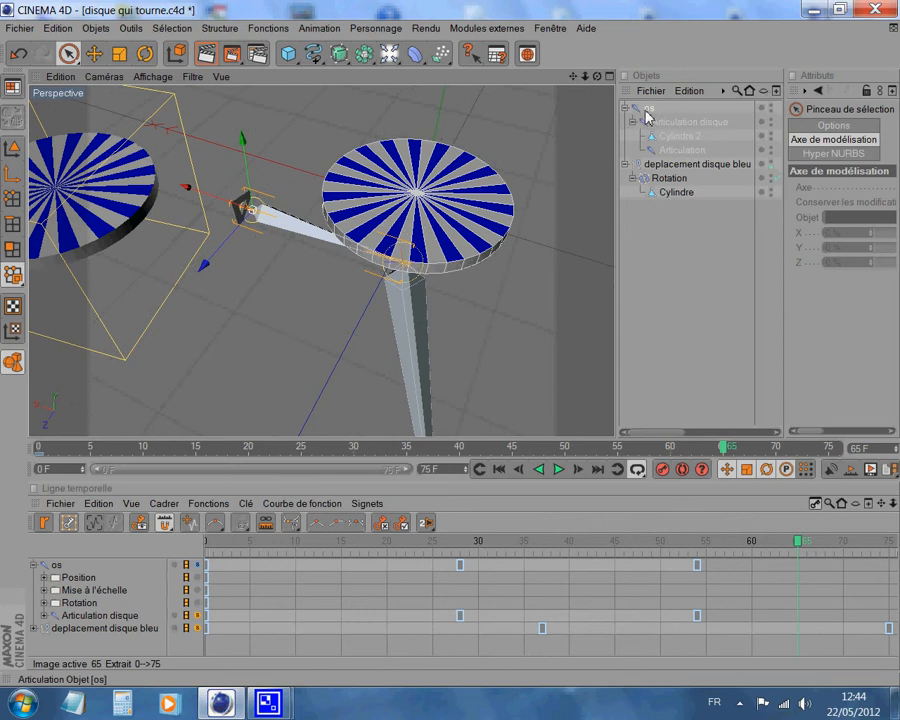
pyautogui.scroll(-2, 478, 235)
pyautogui.scroll(3, 494, 169)
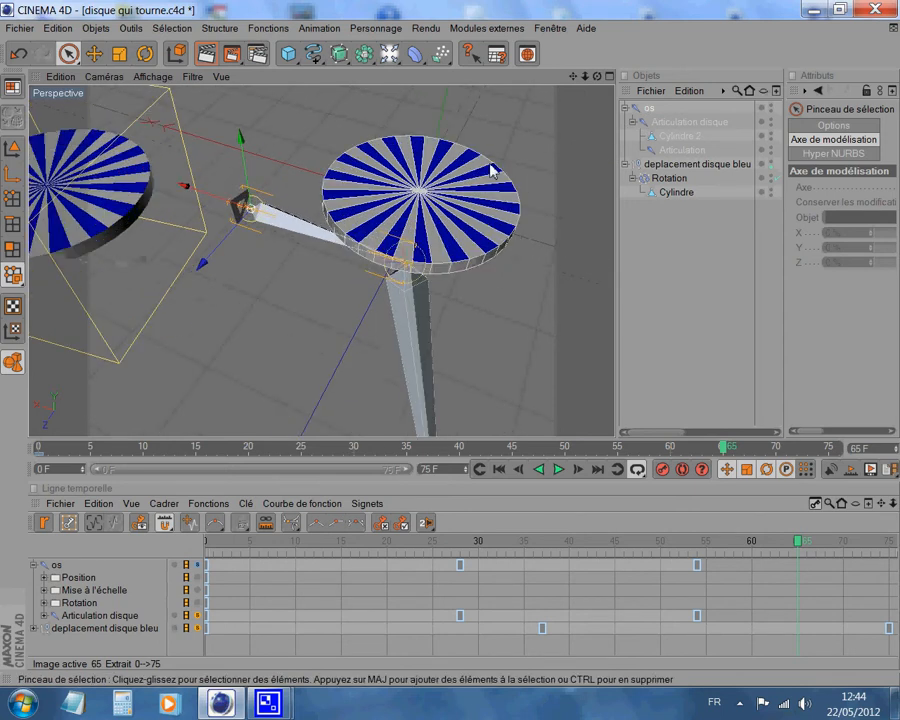
# Resume the animation from frame 65 to watch Cylindre 2 rotate with the joint chain
pyautogui.moveTo(574, 76); pyautogui.dragTo(569, 85)
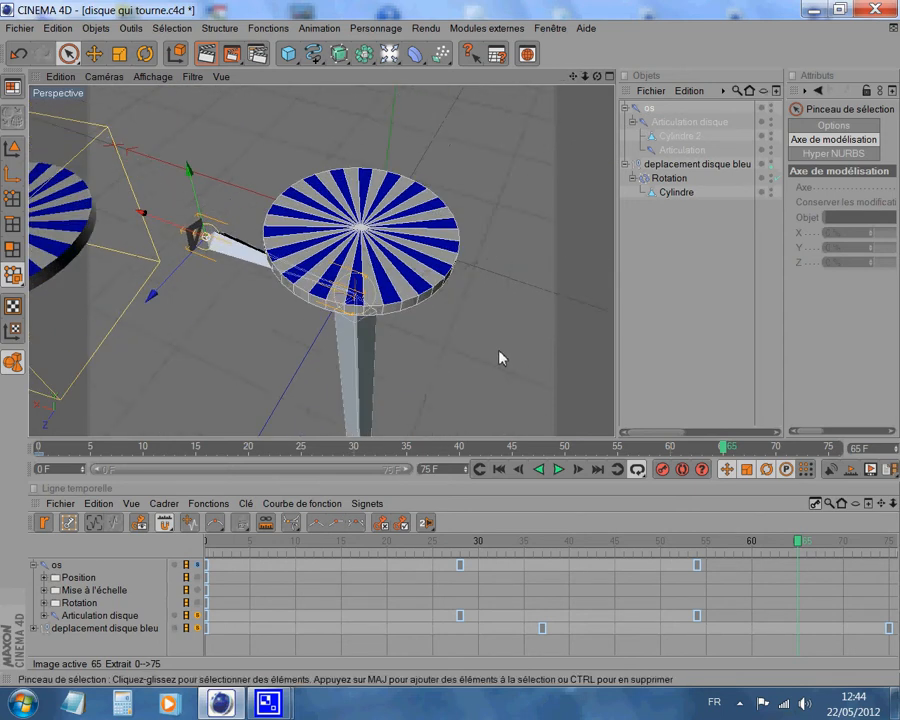
pyautogui.scroll(-2, 542, 378)
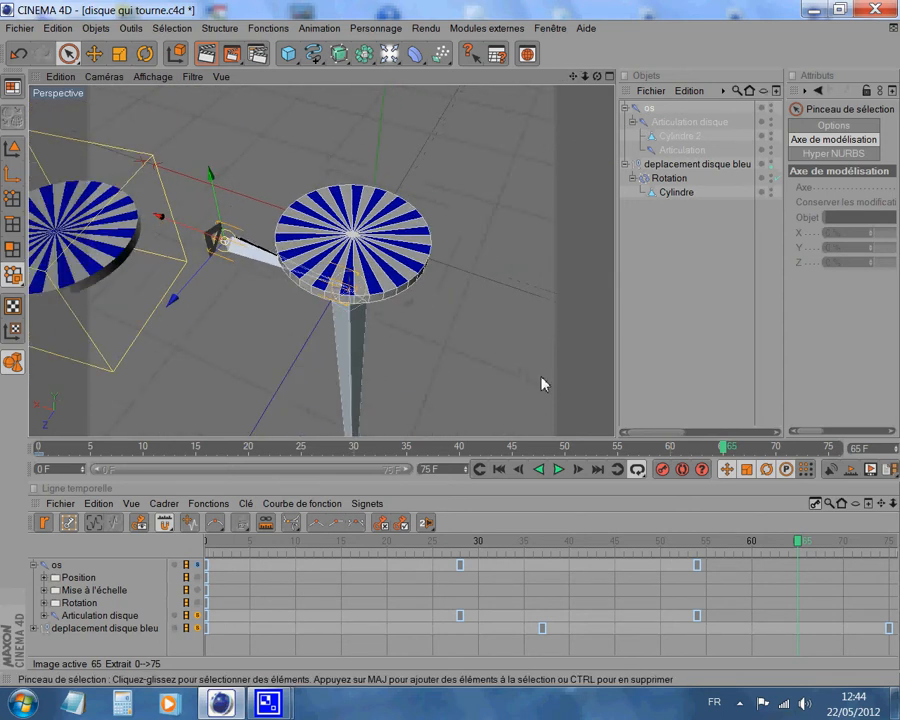
pyautogui.click(557, 469)
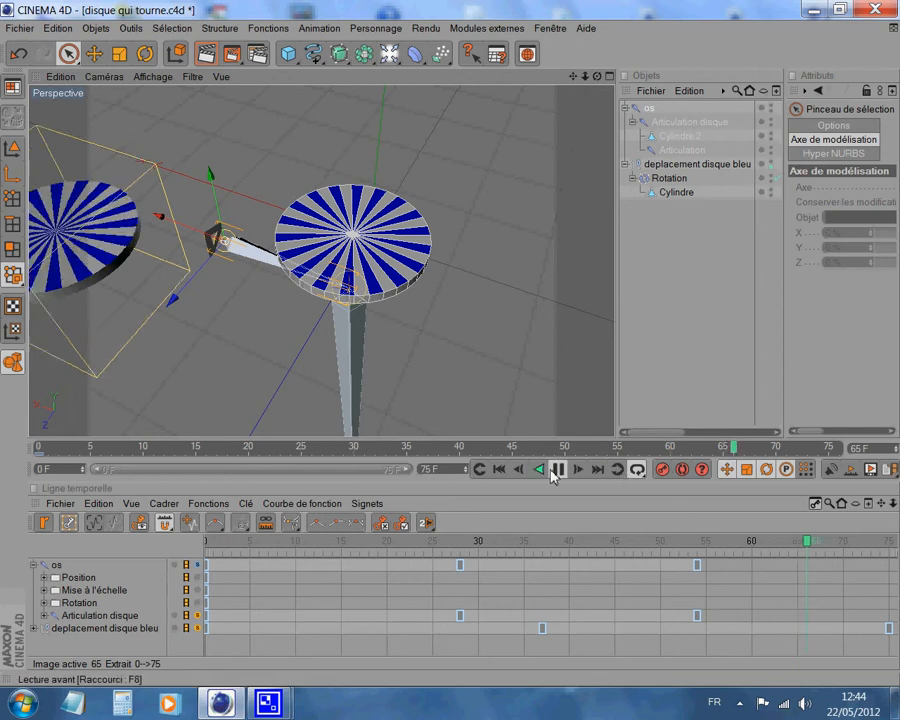